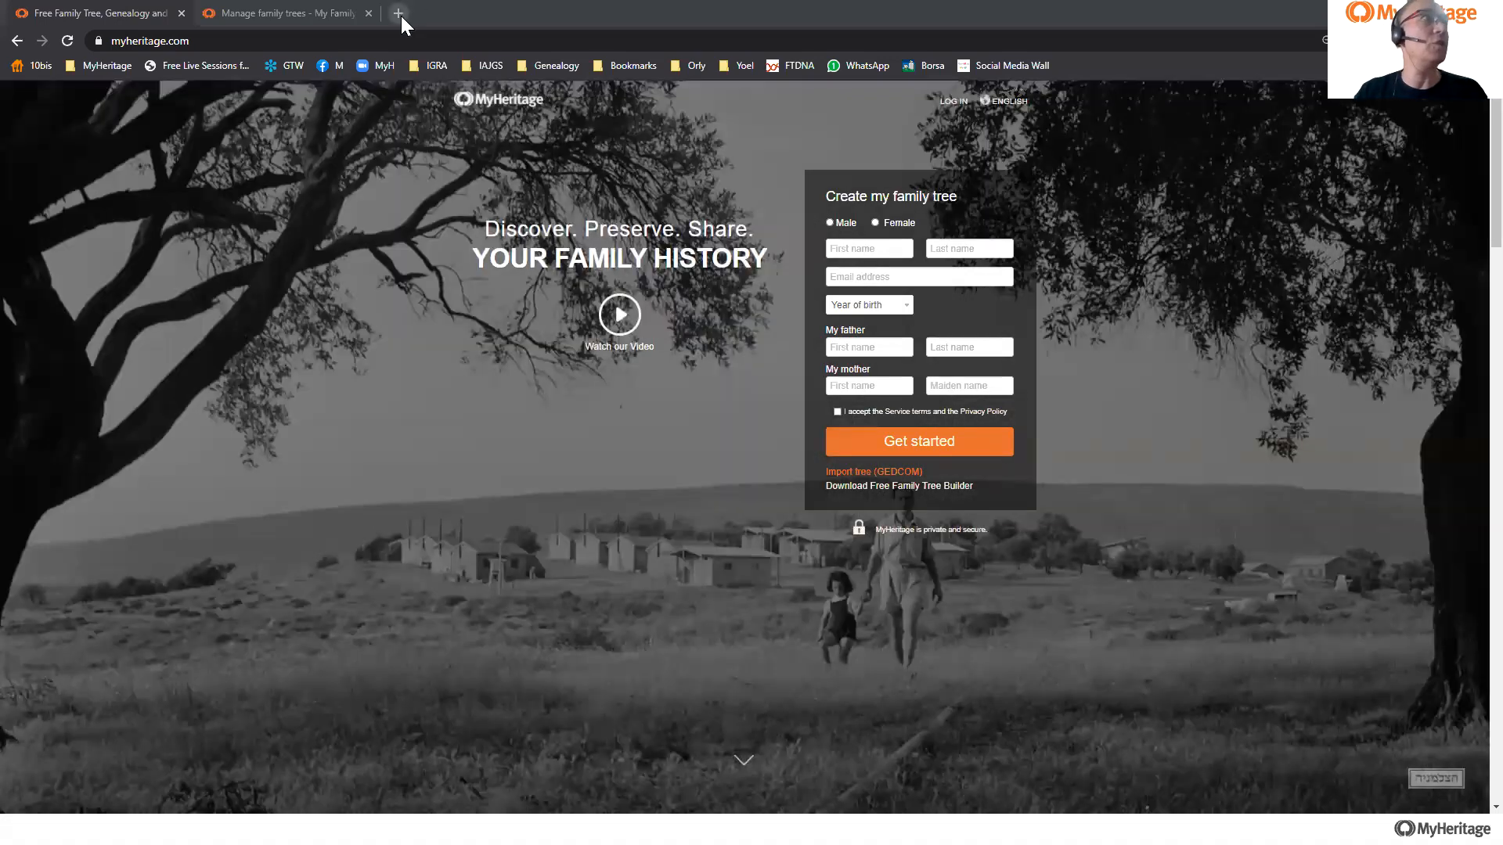
# Search Google for "export gedcom" in a new browser tab.
pyautogui.click(399, 14)
pyautogui.write('google.com')
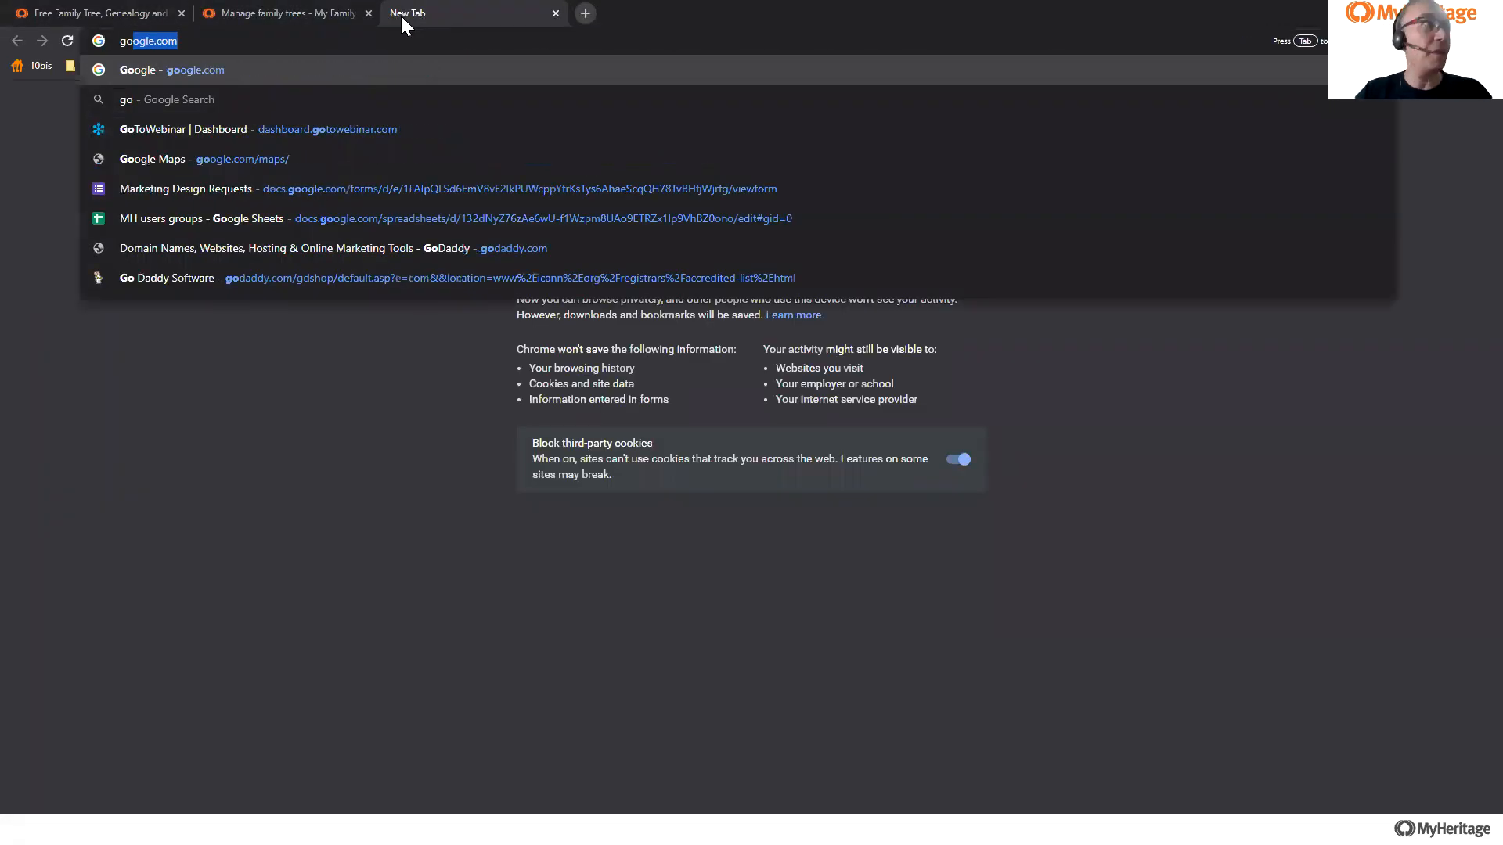
pyautogui.press('Return')
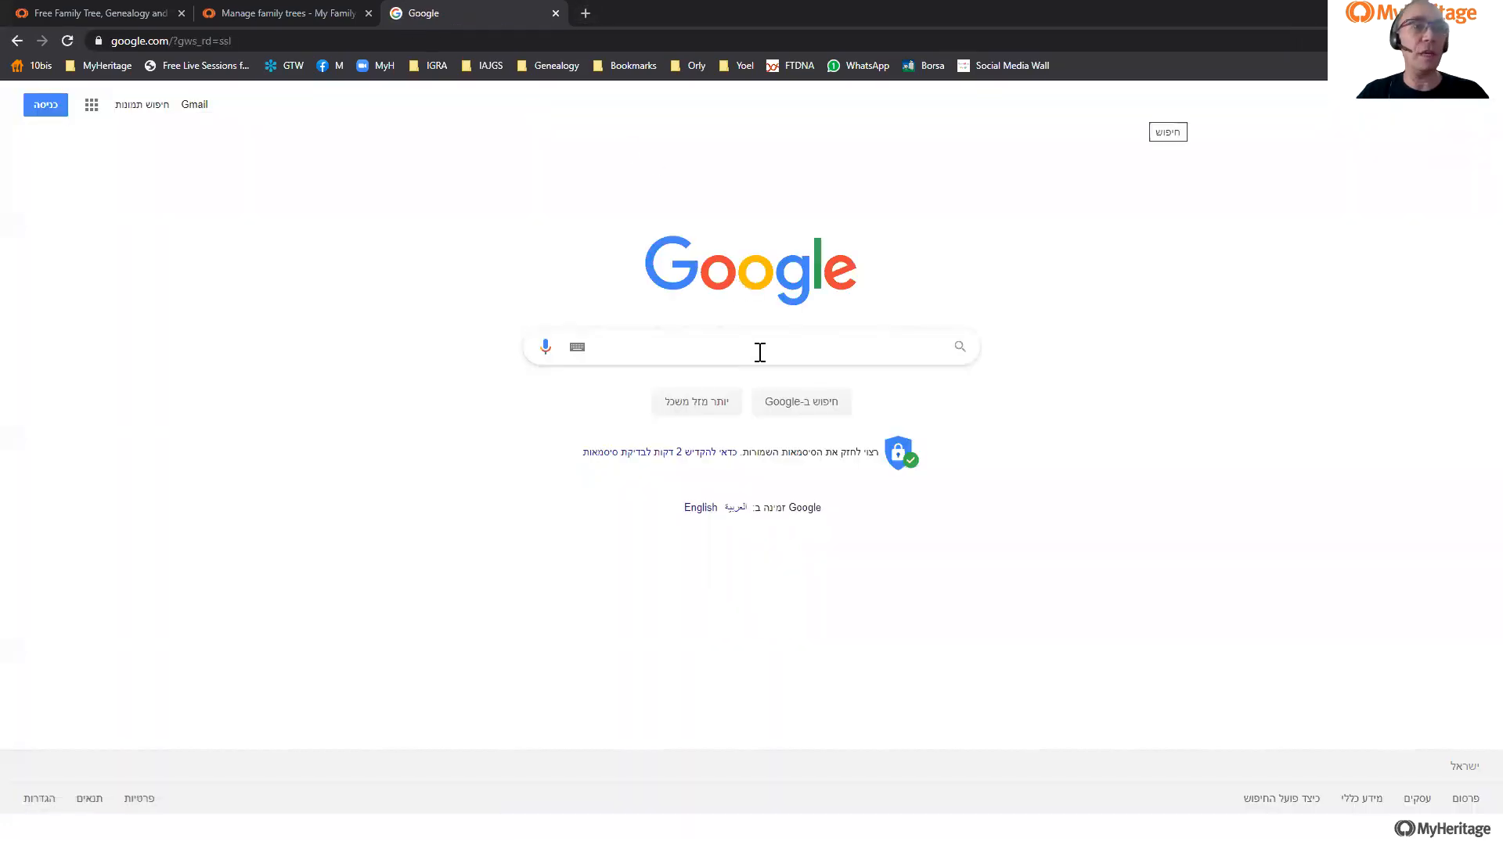
pyautogui.write('export')
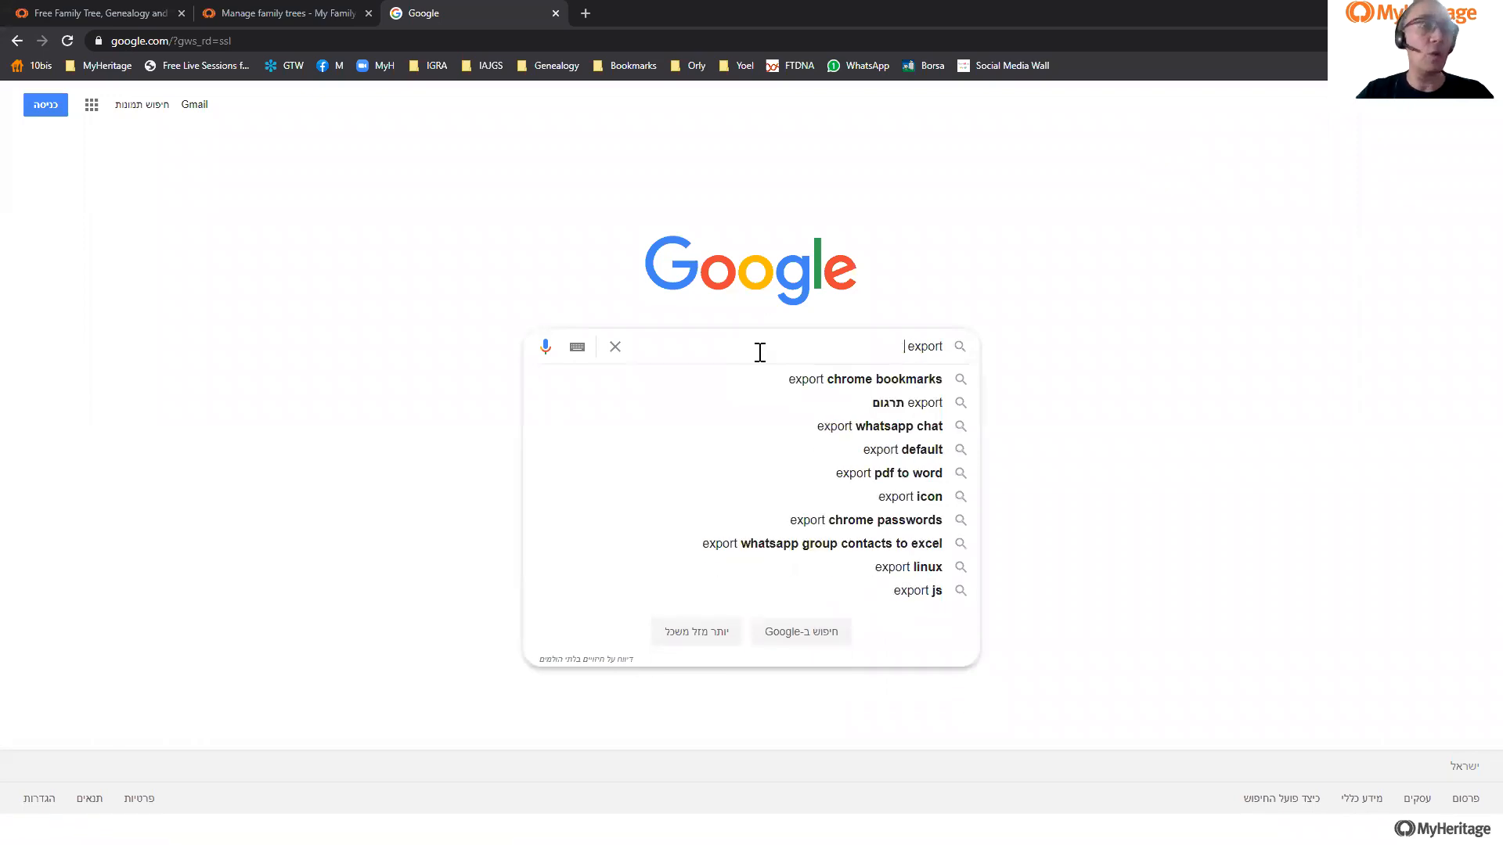
pyautogui.write(' gedcome')
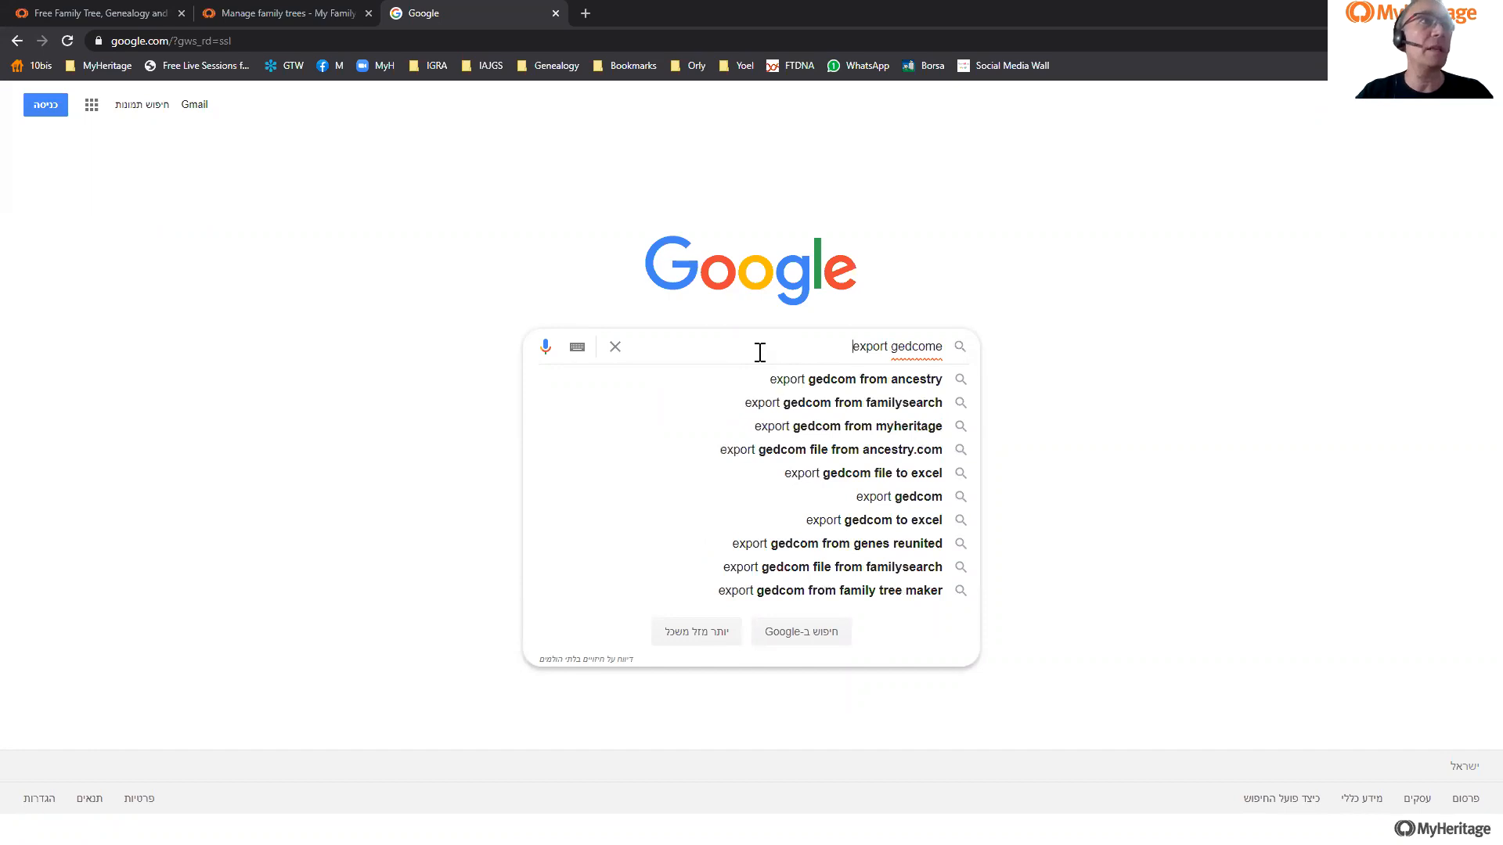
pyautogui.rightClick(922, 352)
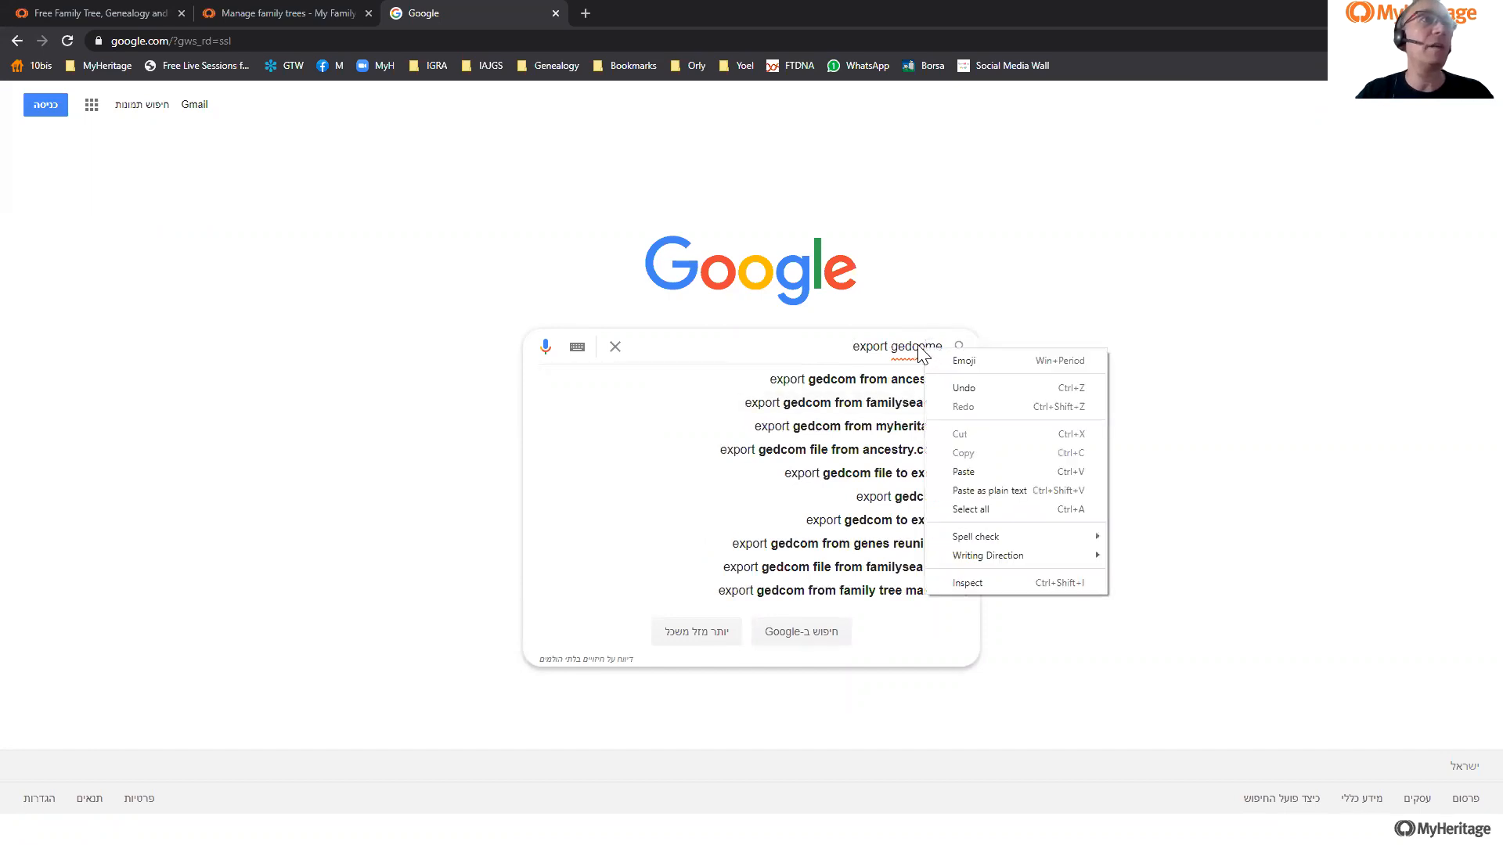
pyautogui.click(935, 349)
pyautogui.press('Delete')
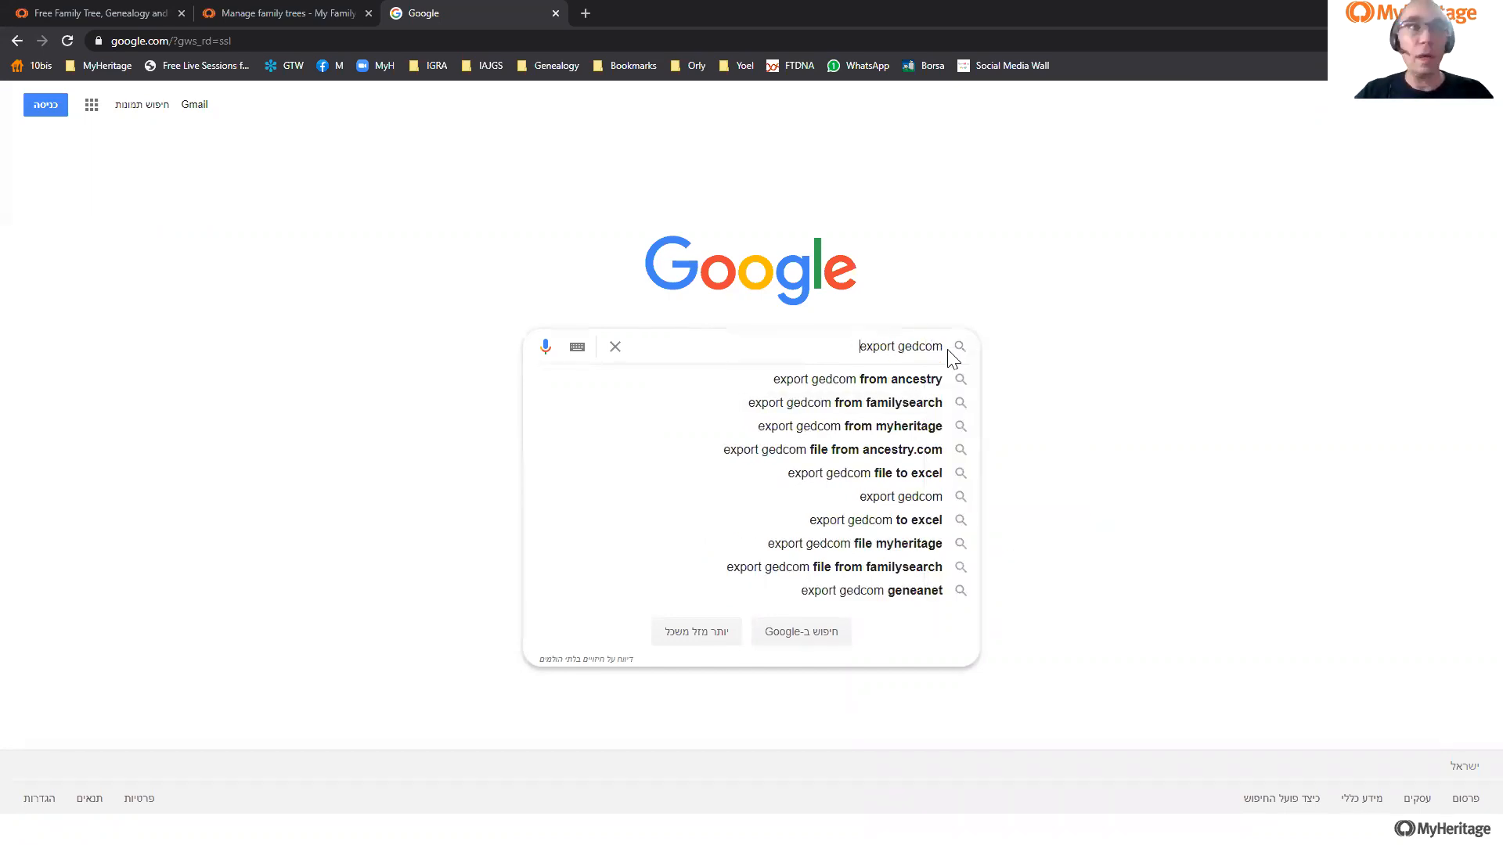
pyautogui.press('Return')
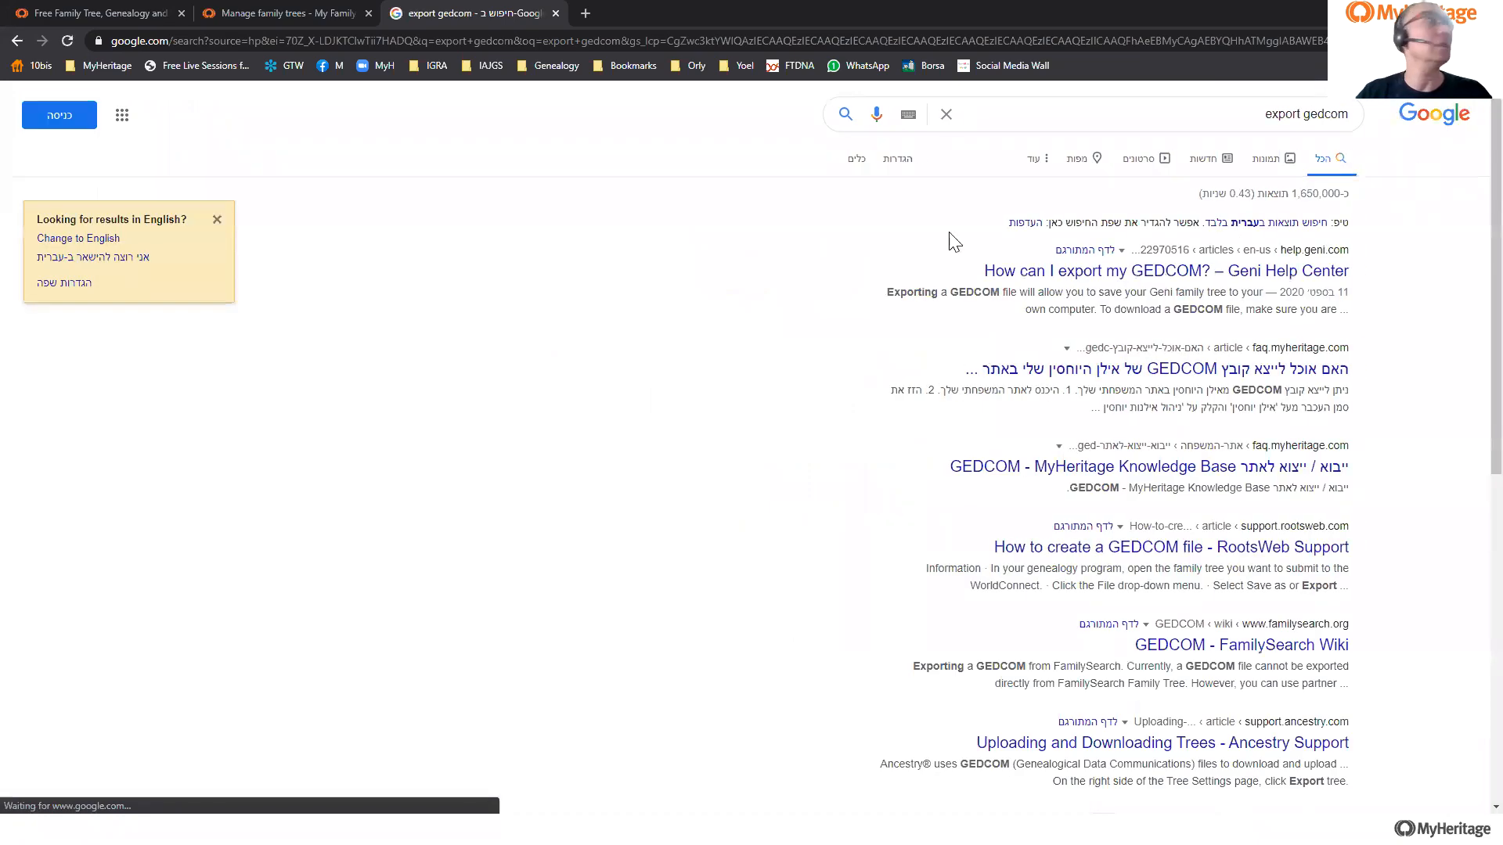
# Switch the Google results page to English and look through the GEDCOM export results.
pyautogui.click(86, 239)
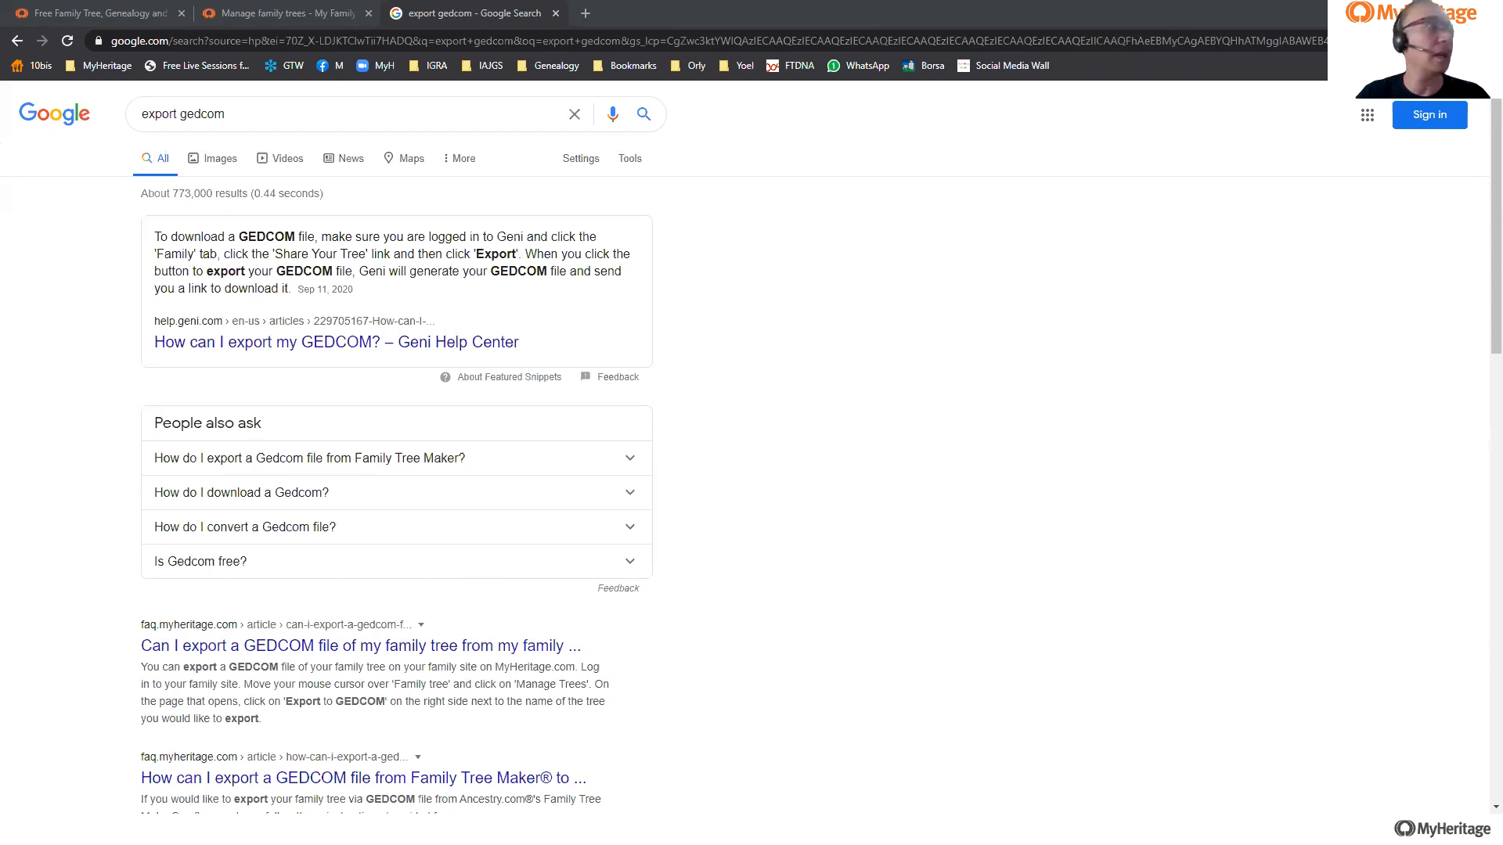
pyautogui.scroll(-4, 751, 529)
pyautogui.scroll(4, 768, 530)
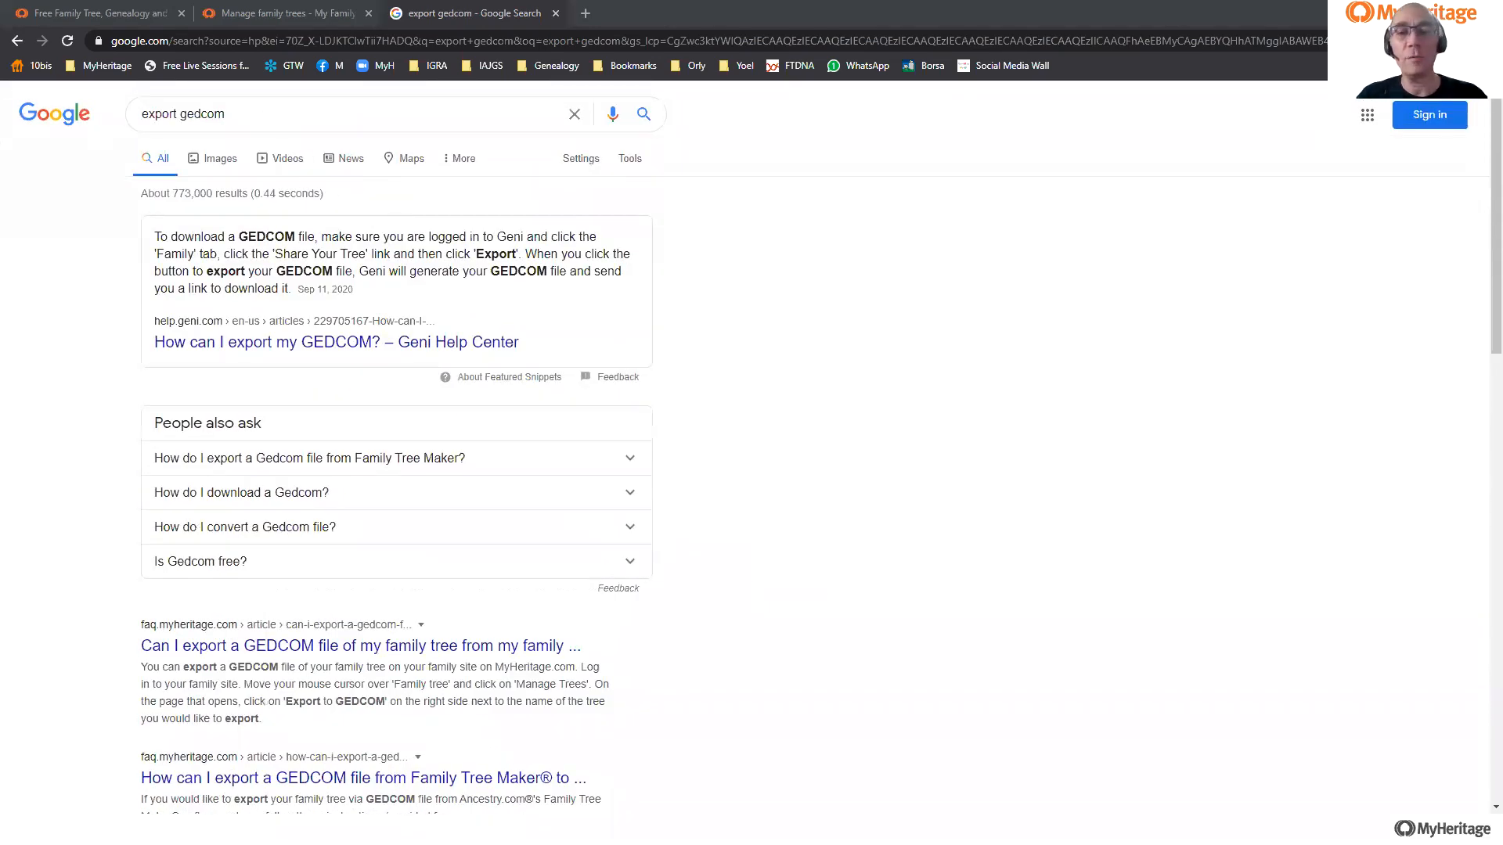
# Return to the MyHeritage sign-up page and switch its family tree form to importing a GEDCOM file.
pyautogui.click(120, 14)
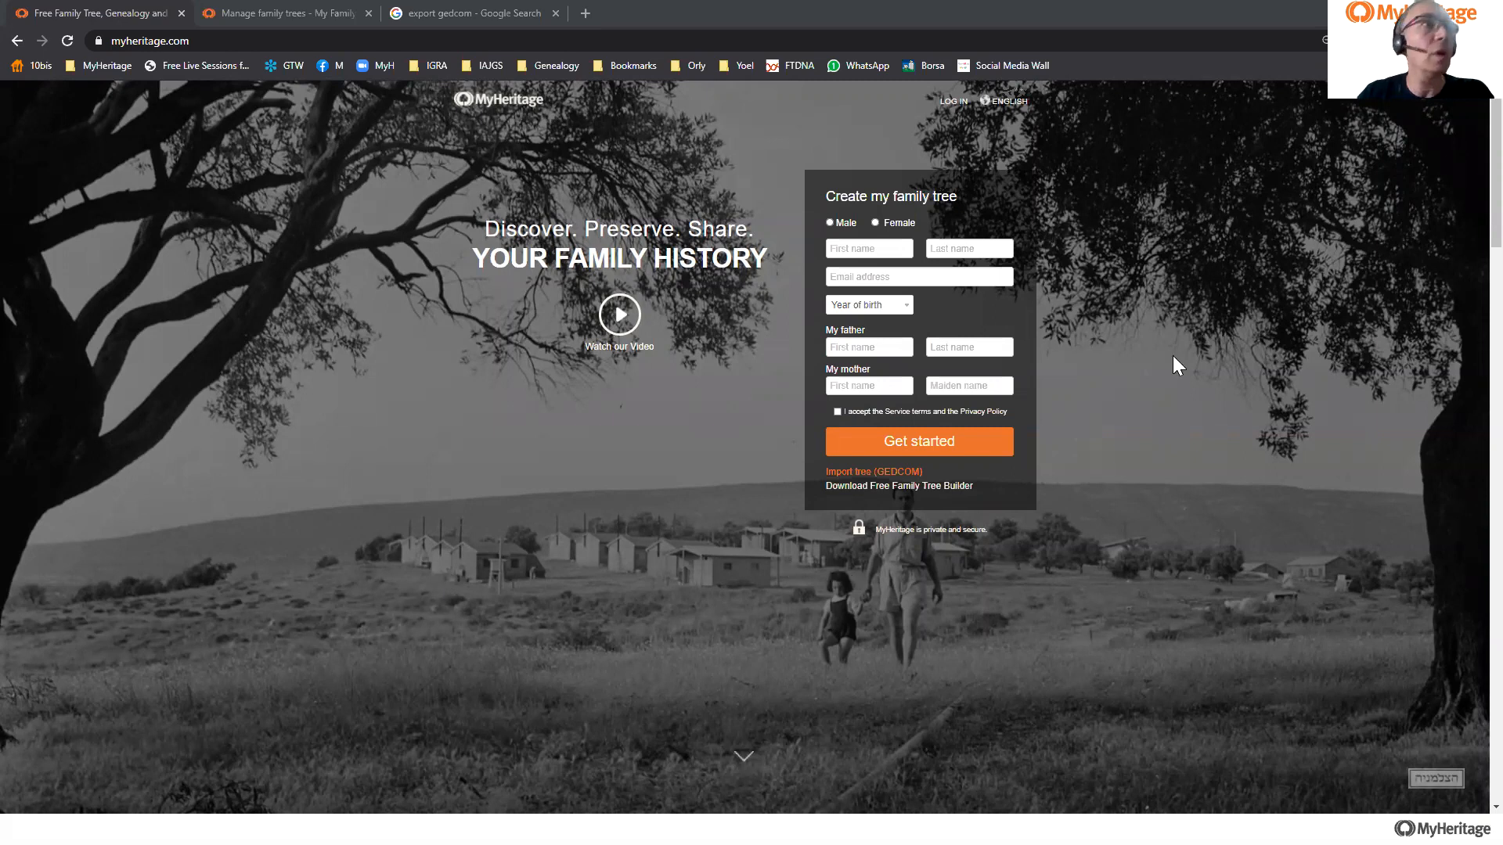
pyautogui.moveTo(925, 473); pyautogui.dragTo(803, 491)
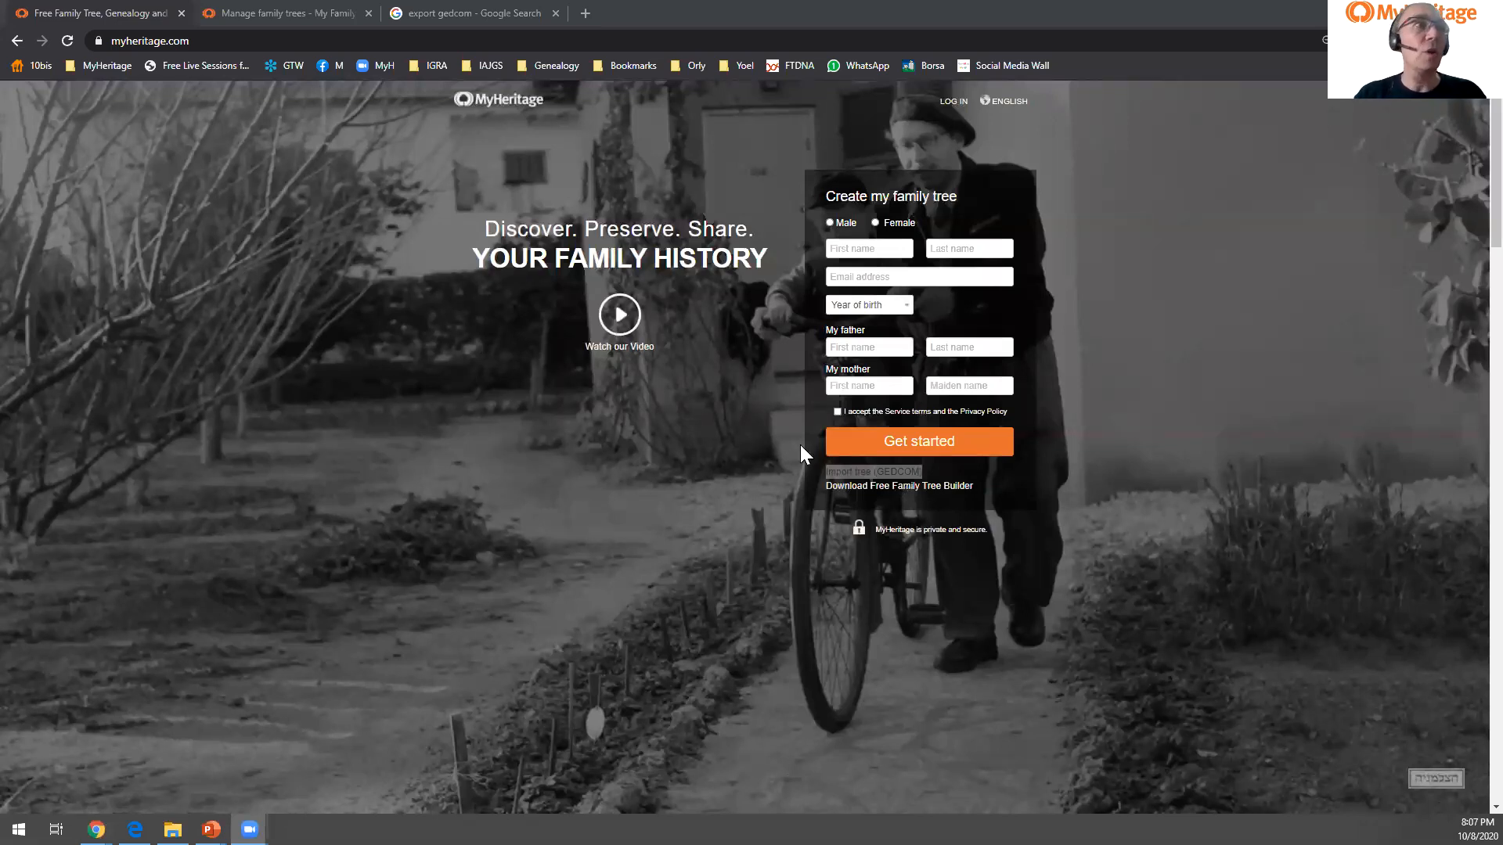
pyautogui.click(939, 471)
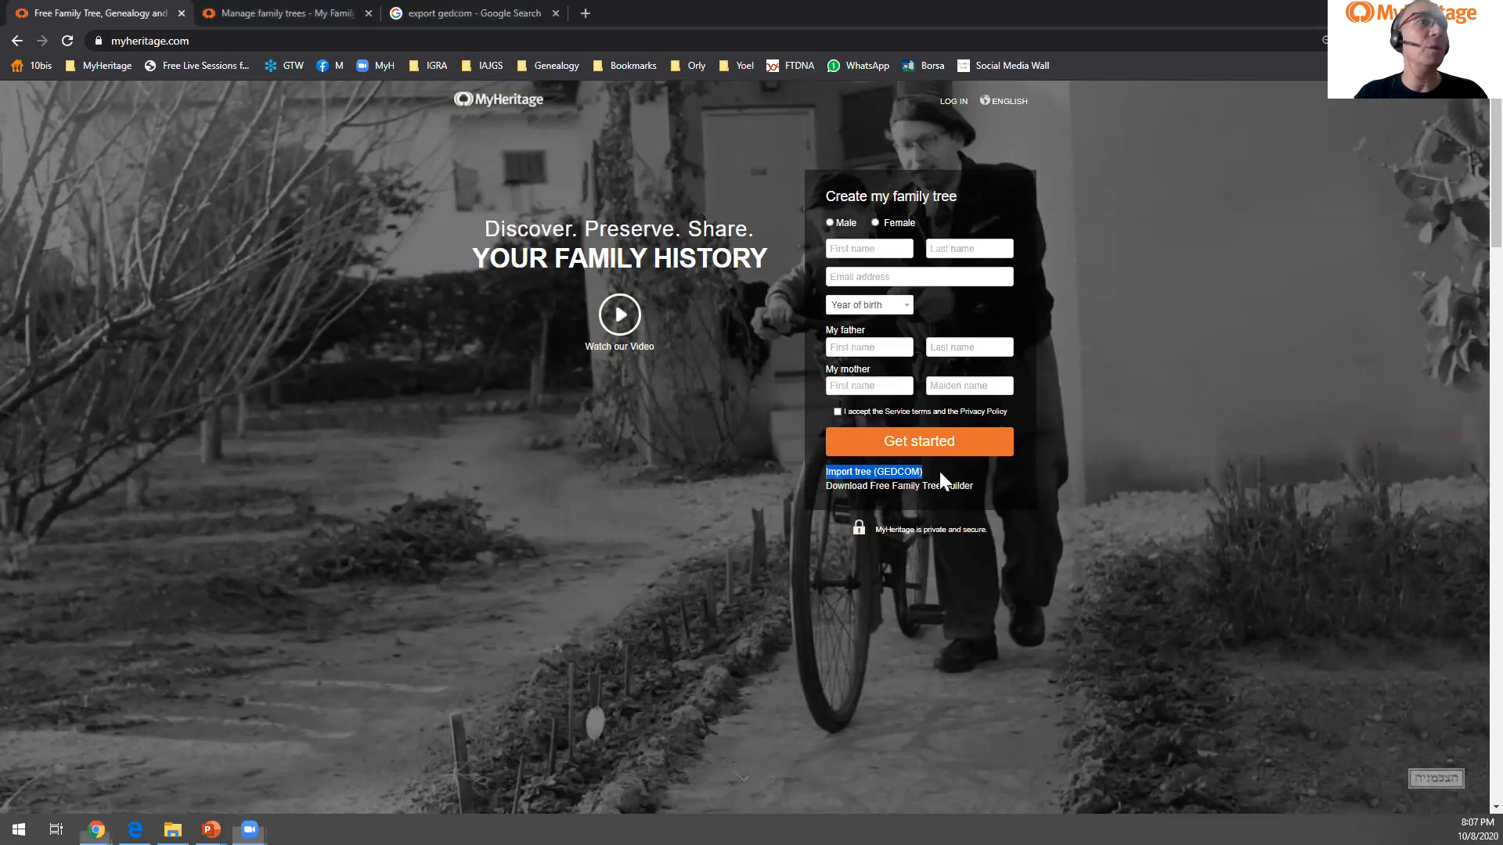
pyautogui.moveTo(905, 472); pyautogui.dragTo(814, 472)
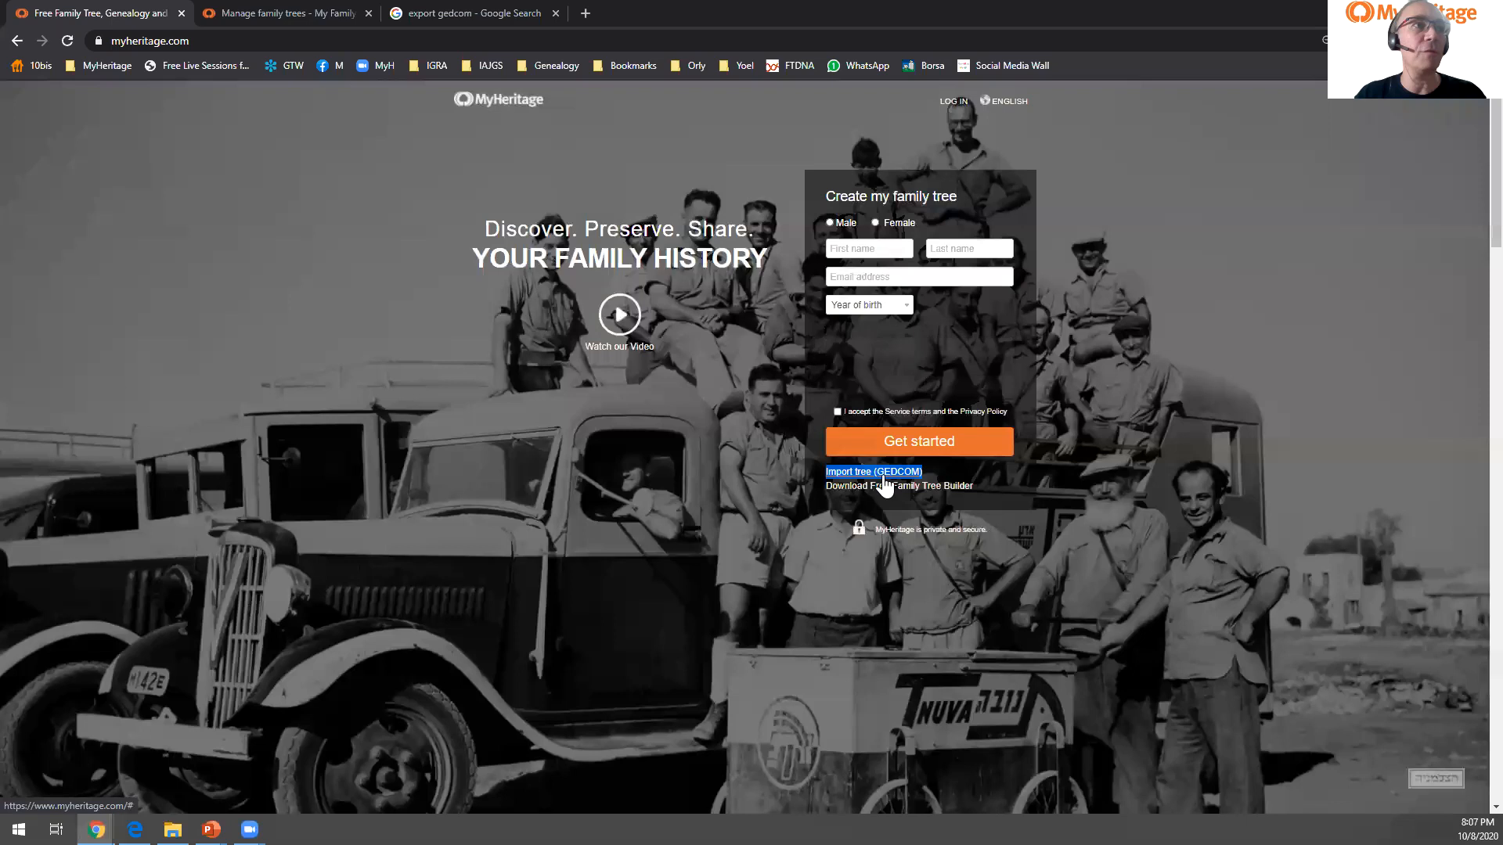
pyautogui.click(883, 473)
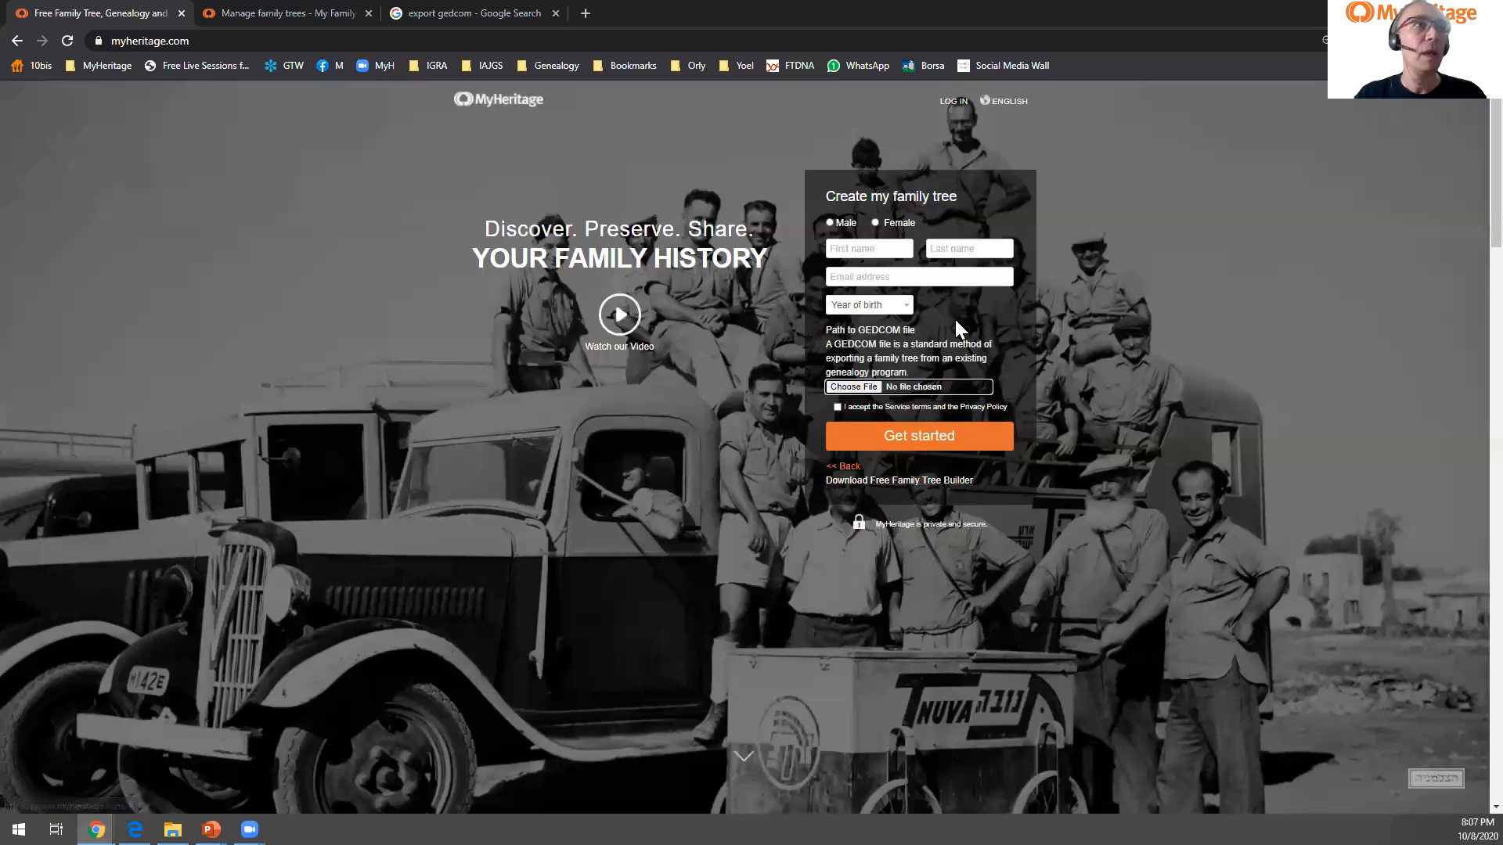
# Browse the GEDCOM files in the Family Trees folder from the sign-up form and leave without choosing one.
pyautogui.click(850, 389)
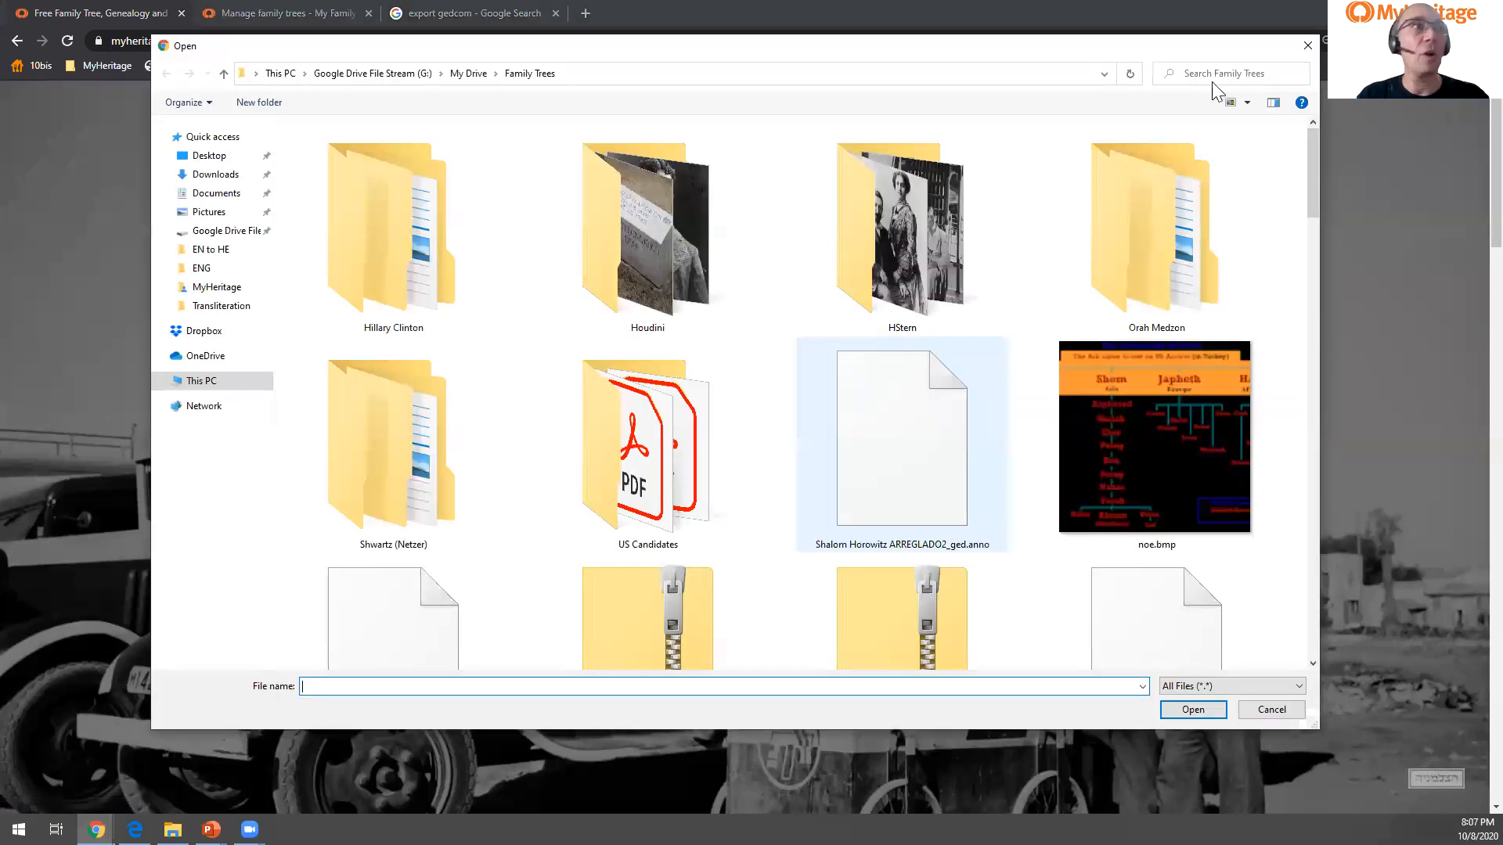
pyautogui.scroll(-5, 1067, 303)
pyautogui.scroll(-5, 1130, 288)
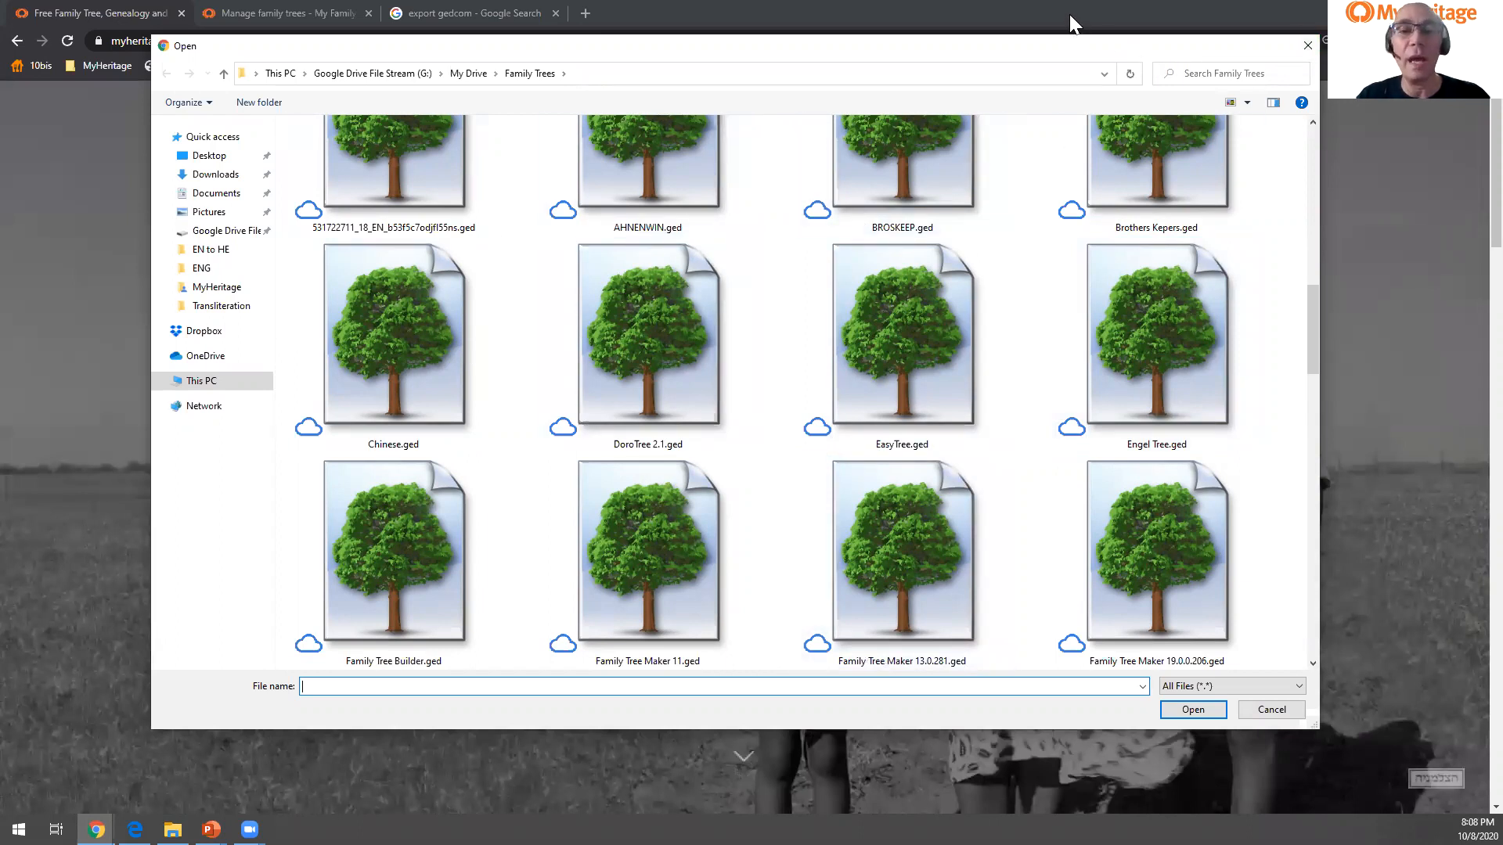
pyautogui.click(1306, 45)
# Open the Import GEDCOM page of the logged-in family site and enlarge the page display.
pyautogui.click(244, 11)
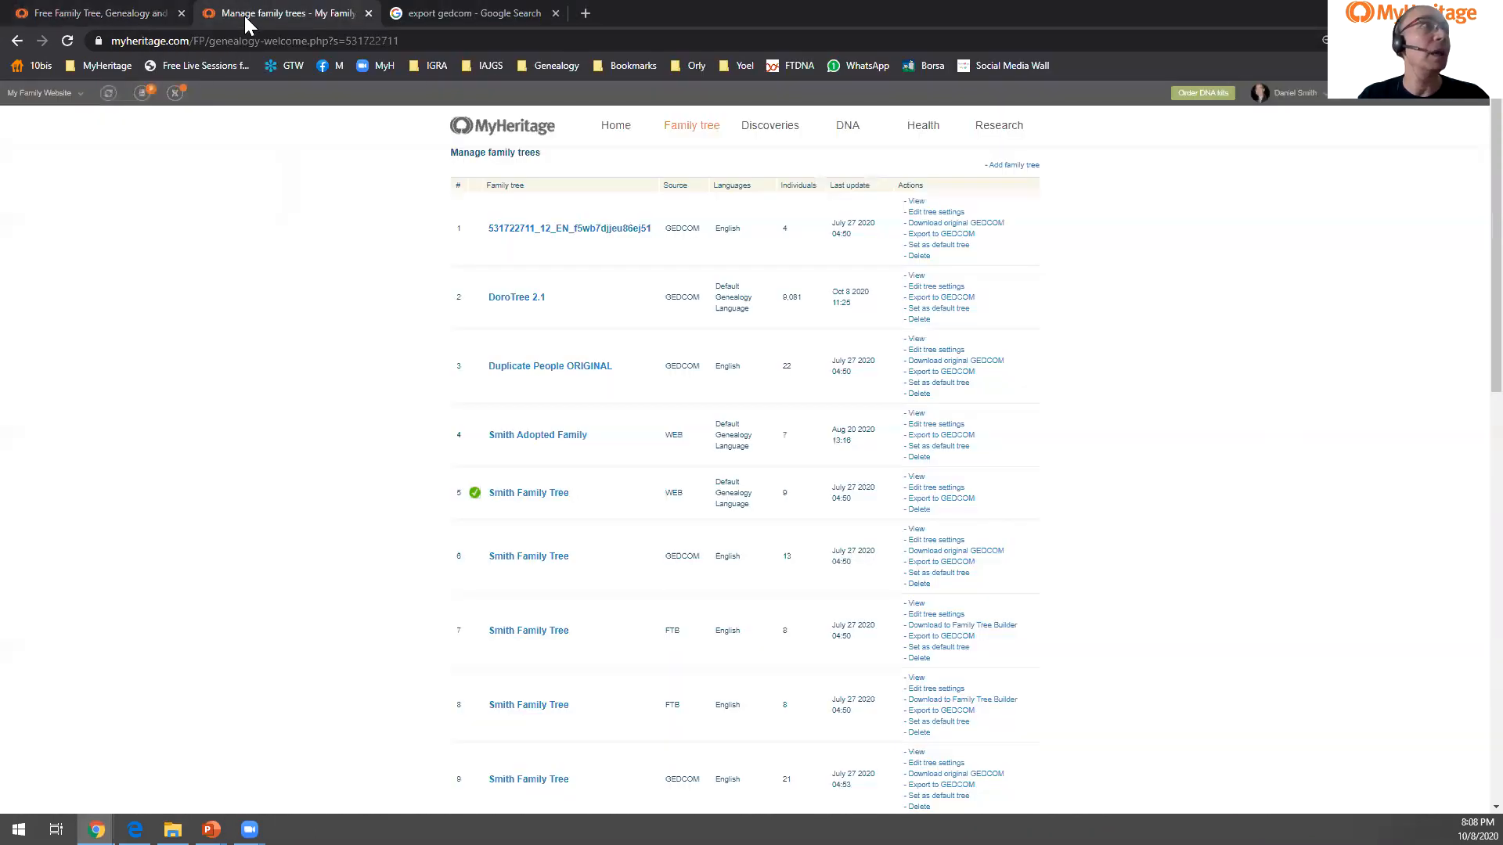
pyautogui.click(501, 134)
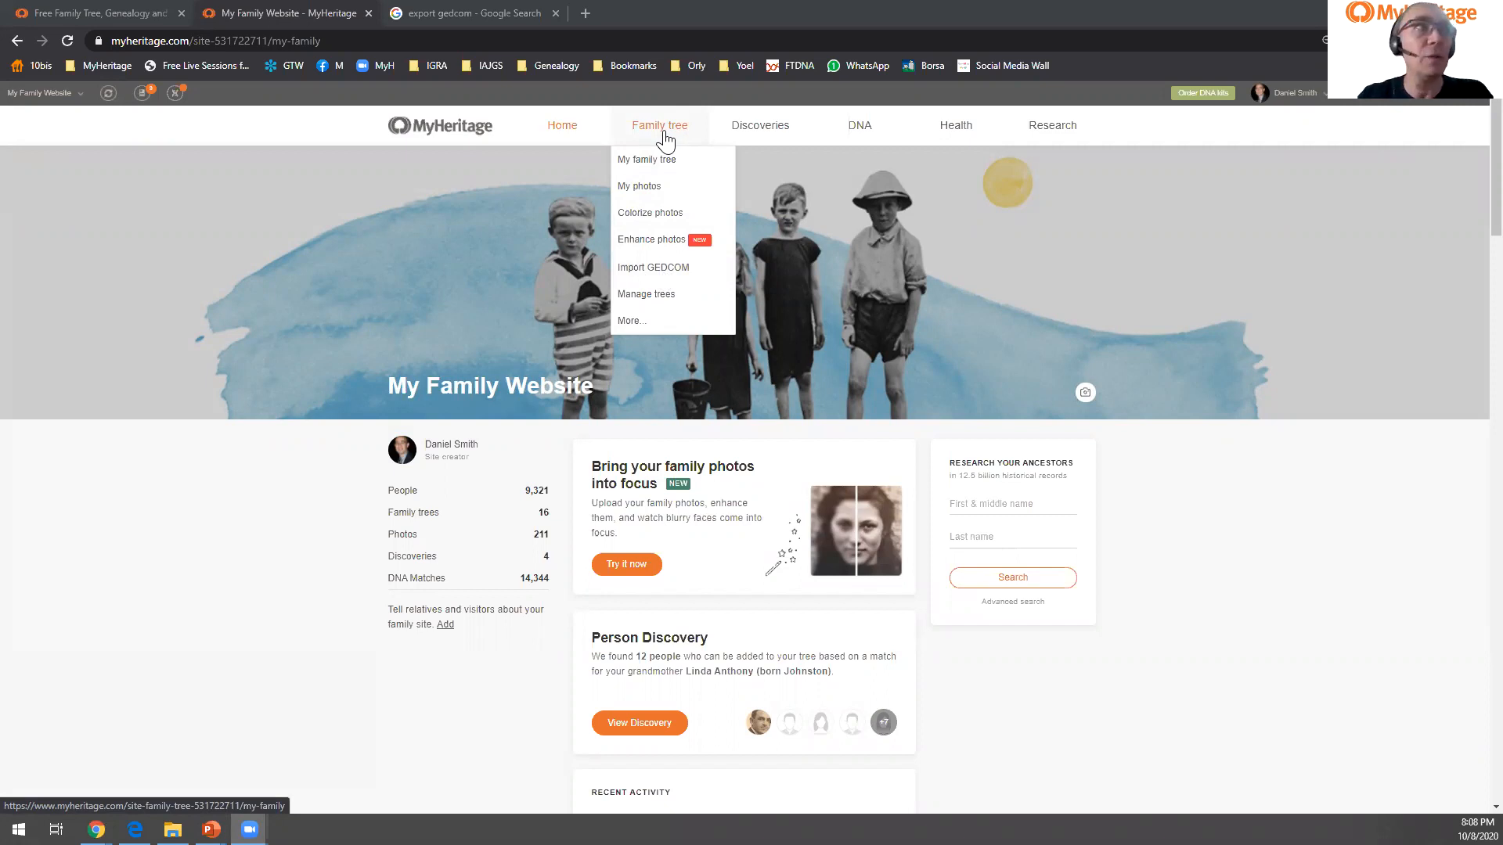
pyautogui.click(665, 279)
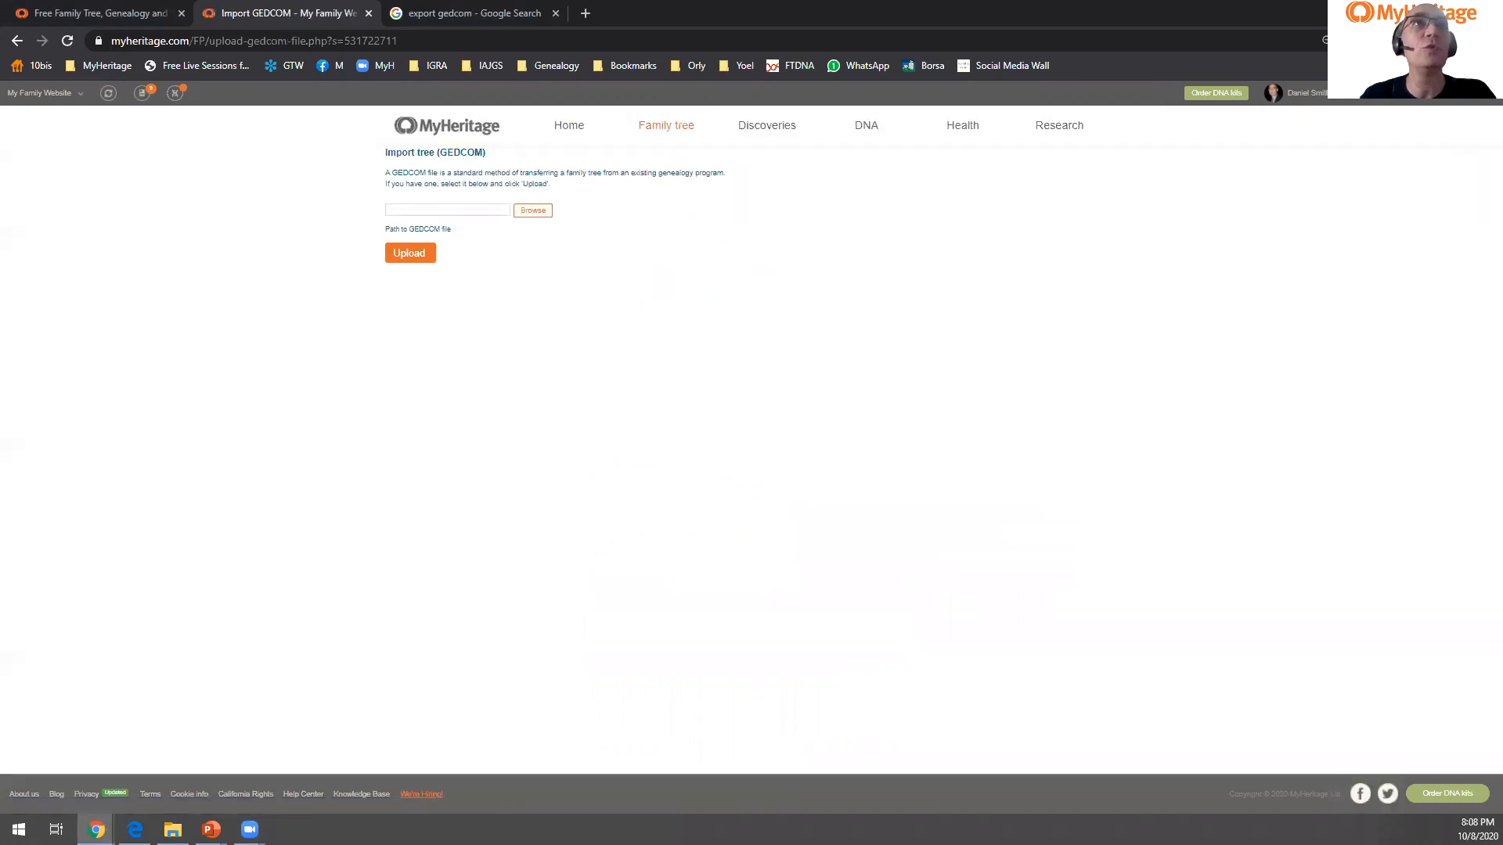
pyautogui.click(1489, 41)
pyautogui.click(1434, 167)
pyautogui.click(1433, 167)
pyautogui.click(937, 422)
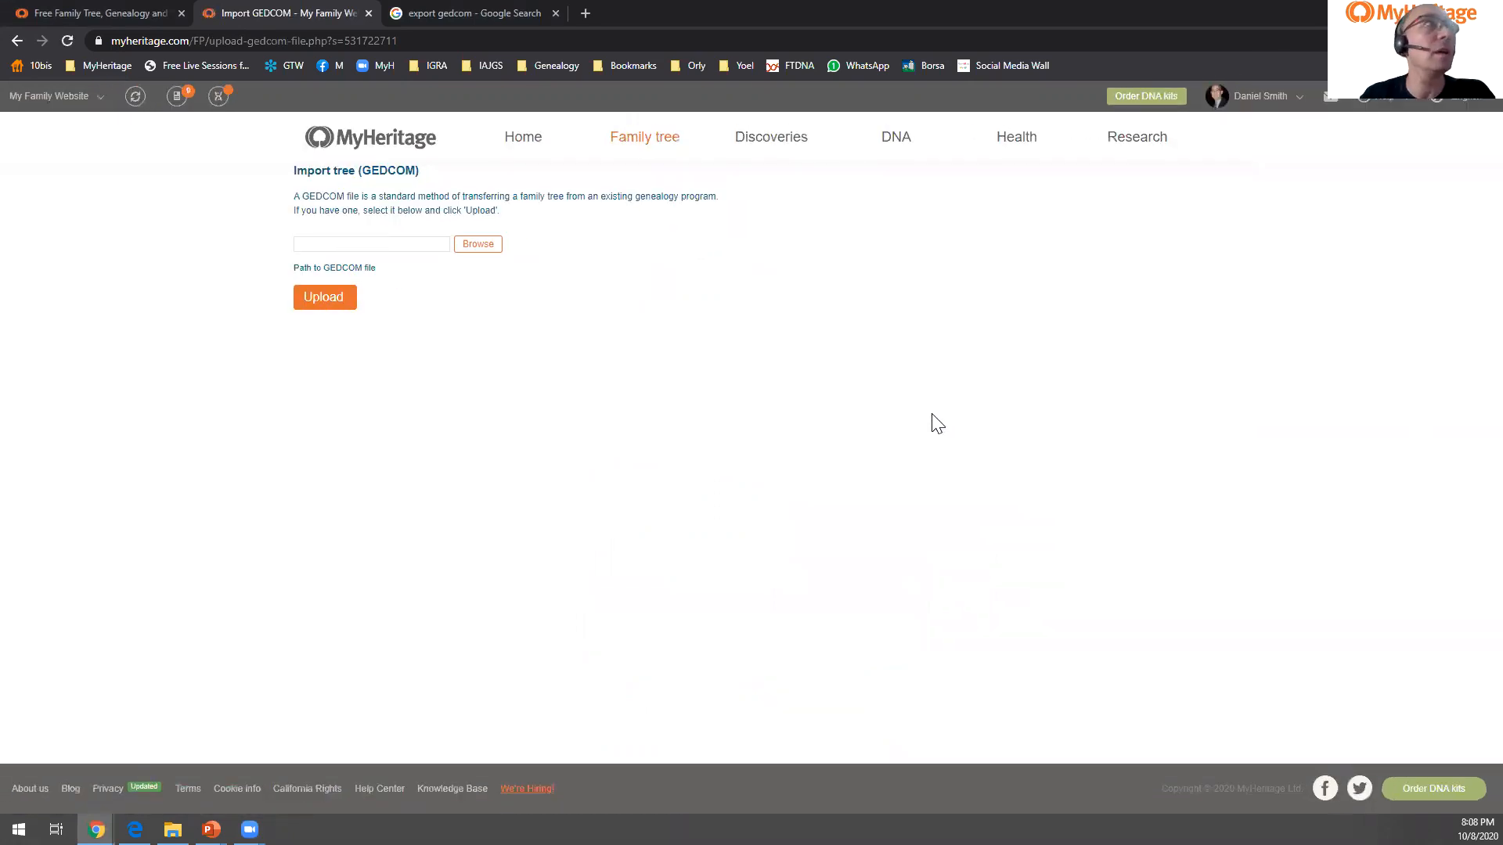
# Upload the file 531722711_18_EN_b53f5c7odjfl55ns.ged from the Family Trees folder to the family site.
pyautogui.click(479, 245)
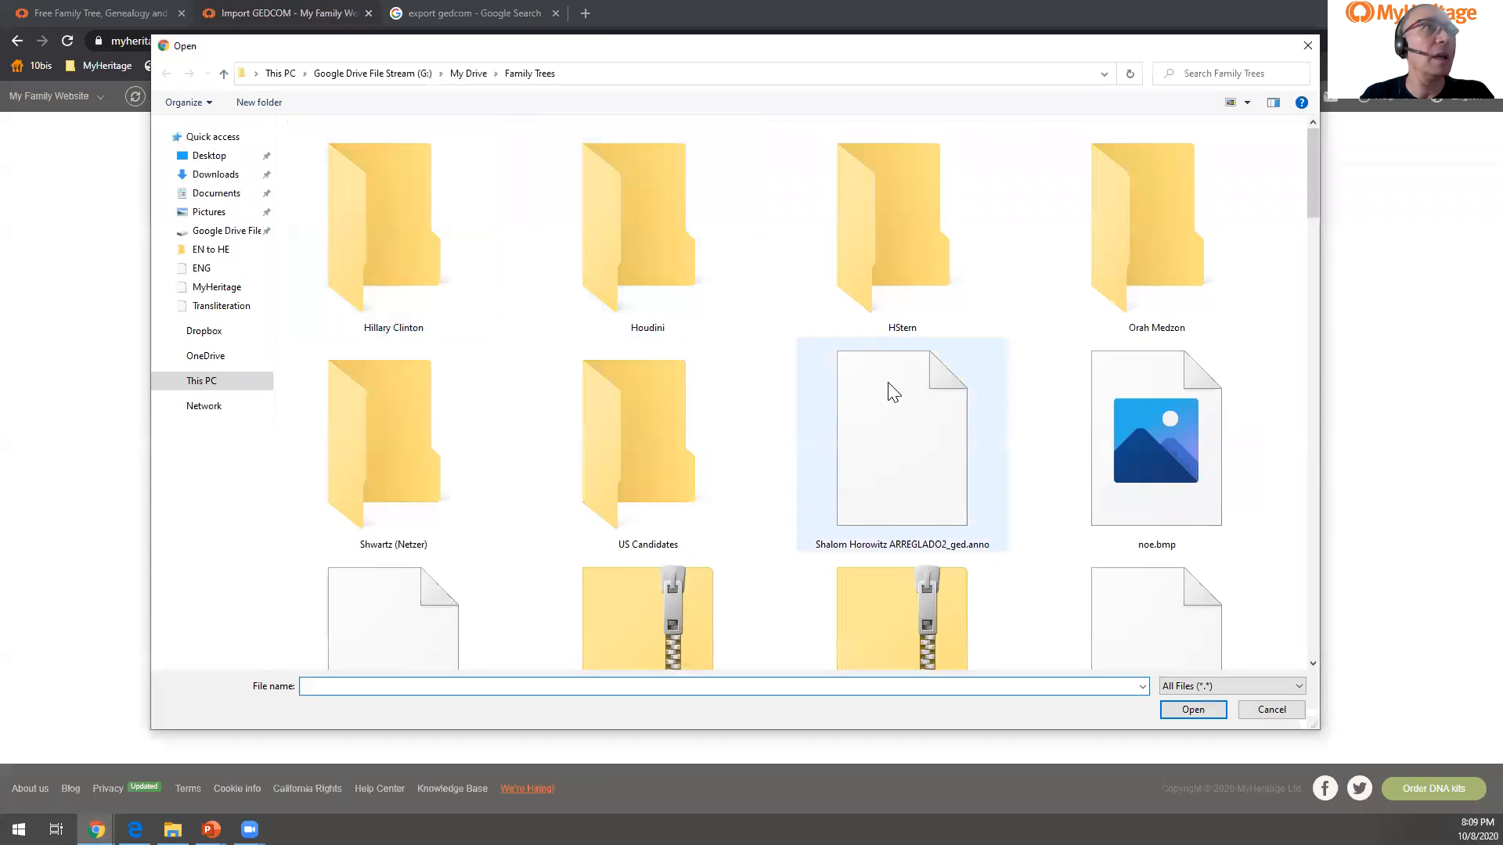
pyautogui.scroll(-5, 890, 389)
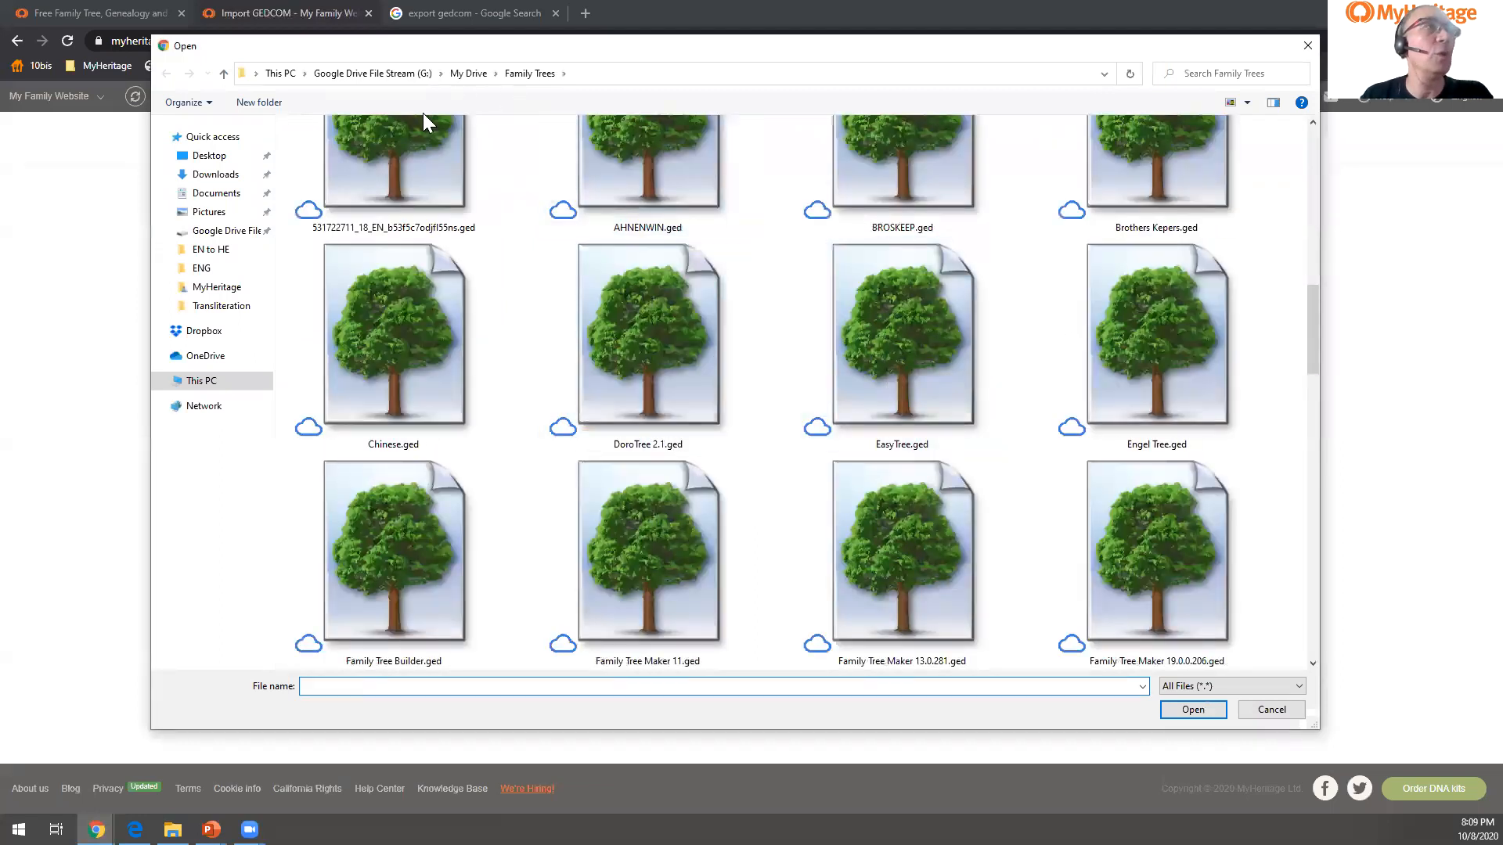
pyautogui.click(418, 180)
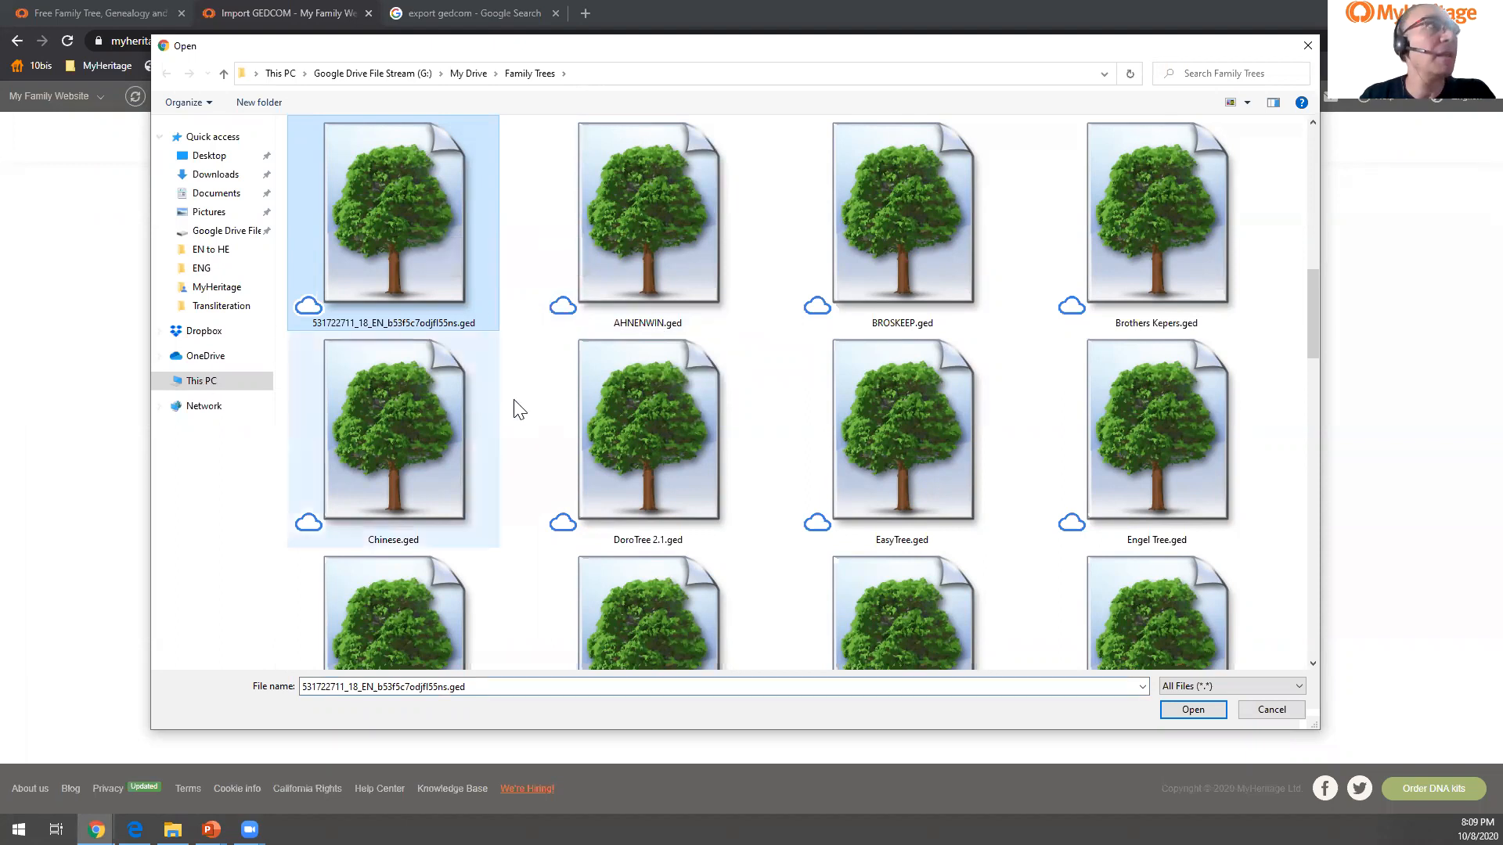
pyautogui.doubleClick(416, 249)
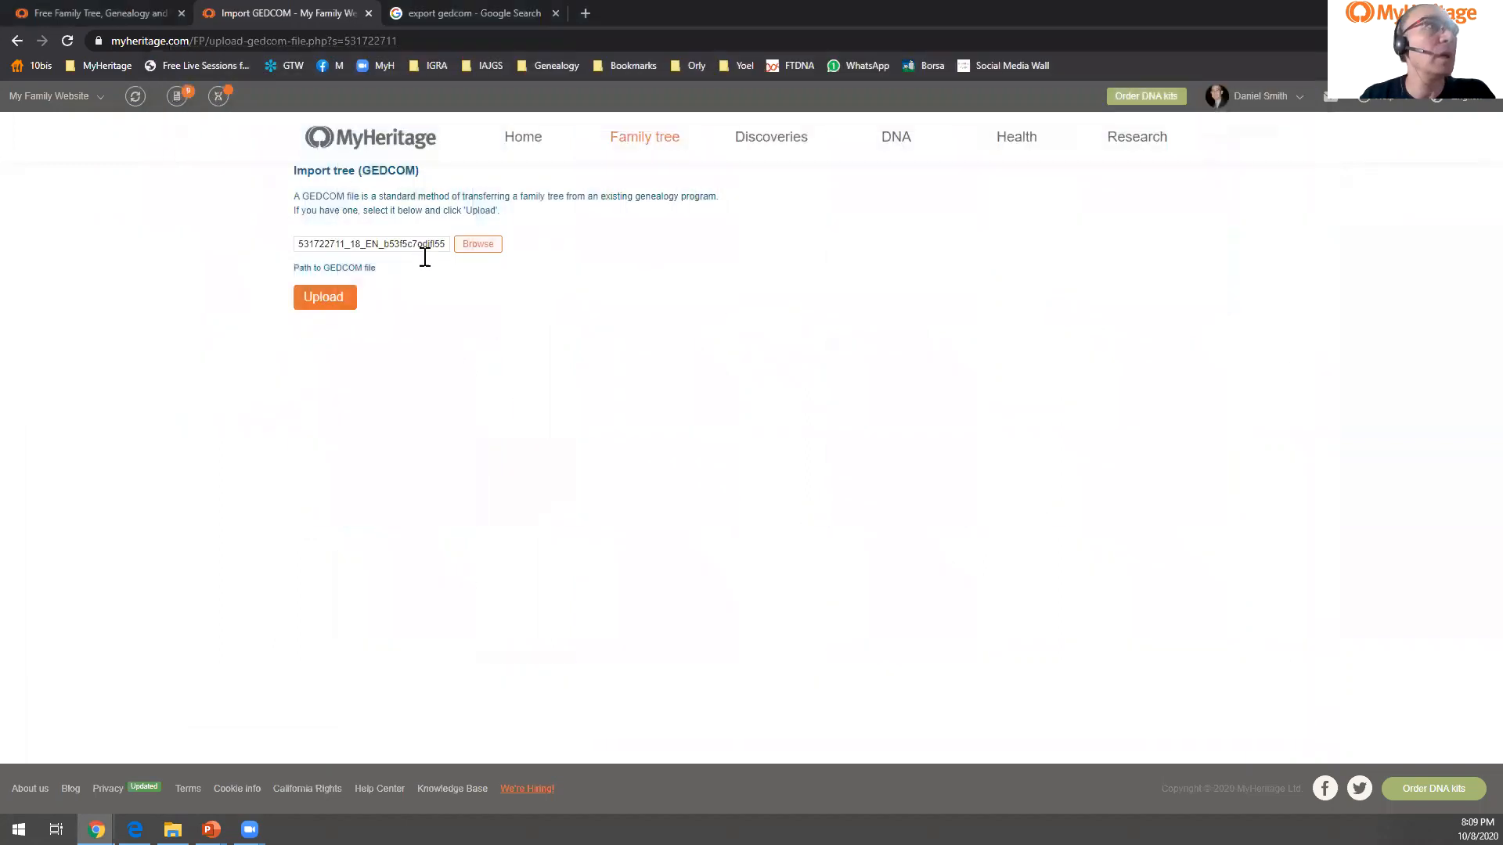
pyautogui.click(327, 303)
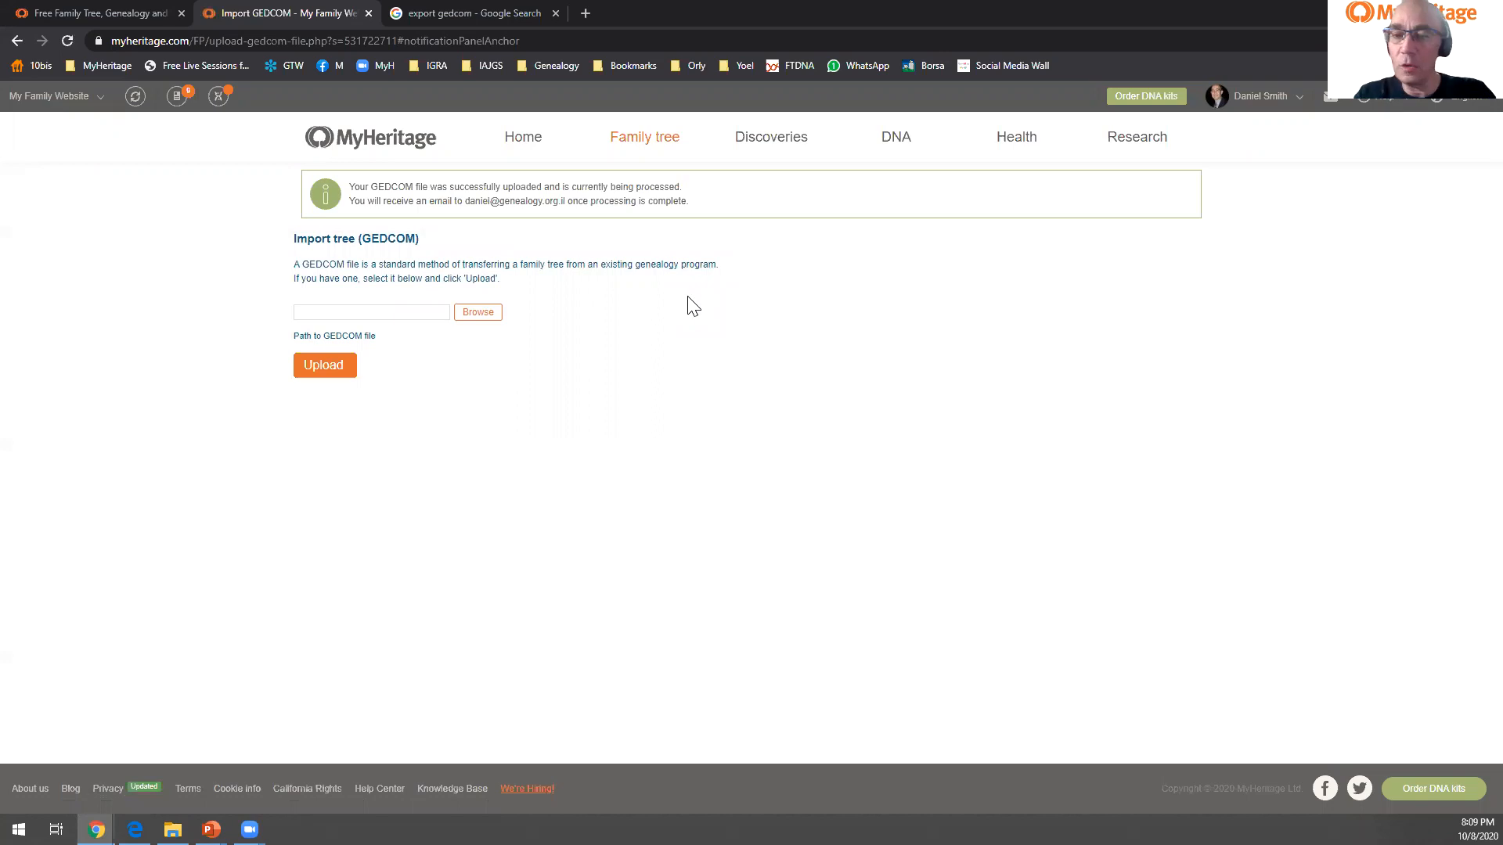
# Open the Manage family trees page and examine the individual counts of DoroTree 2.1 and the newly uploaded tree.
pyautogui.moveTo(637, 144)
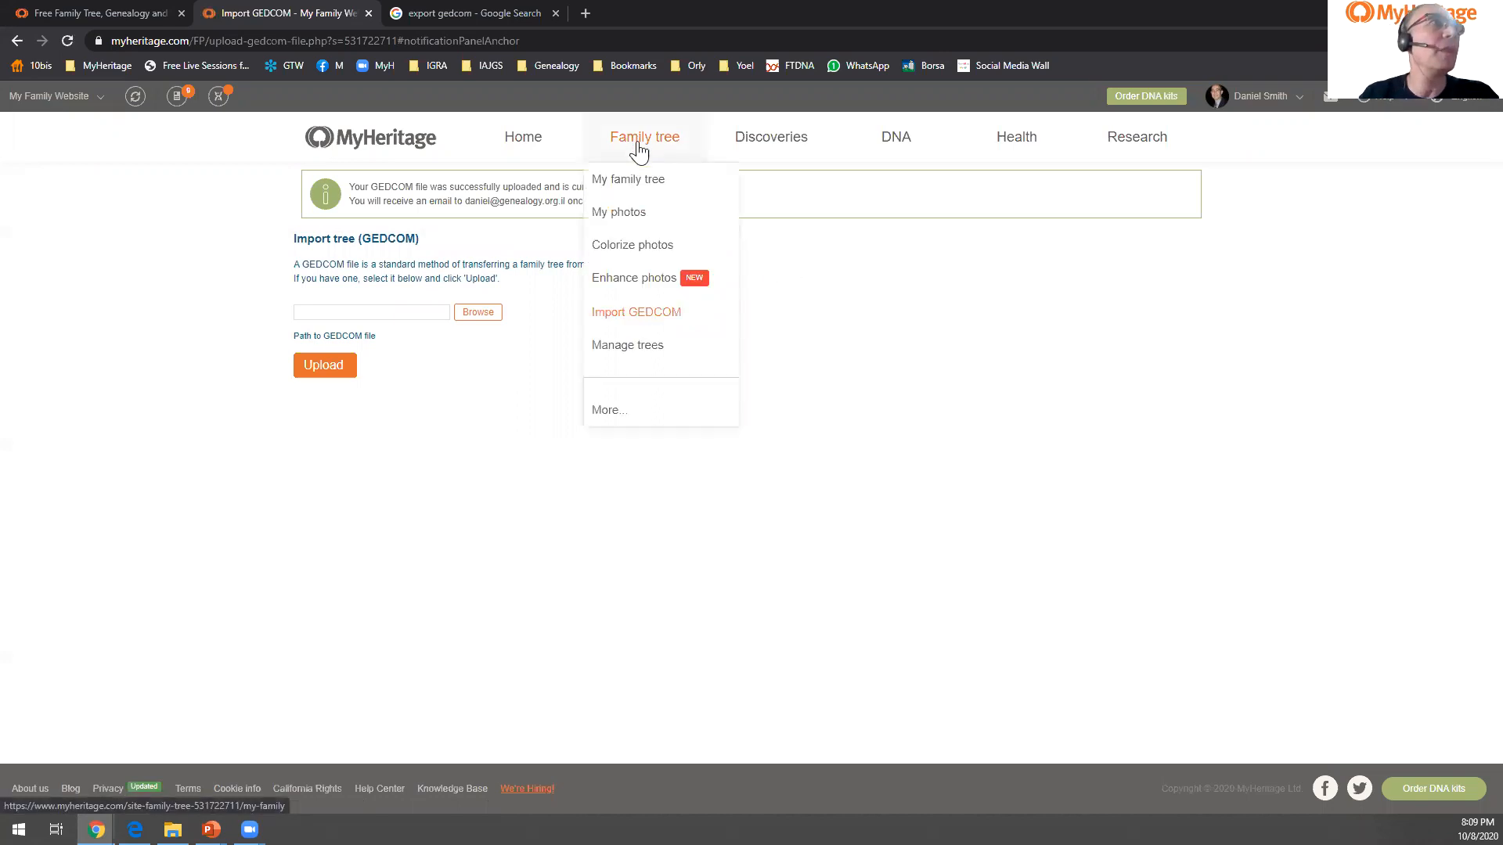
pyautogui.click(635, 353)
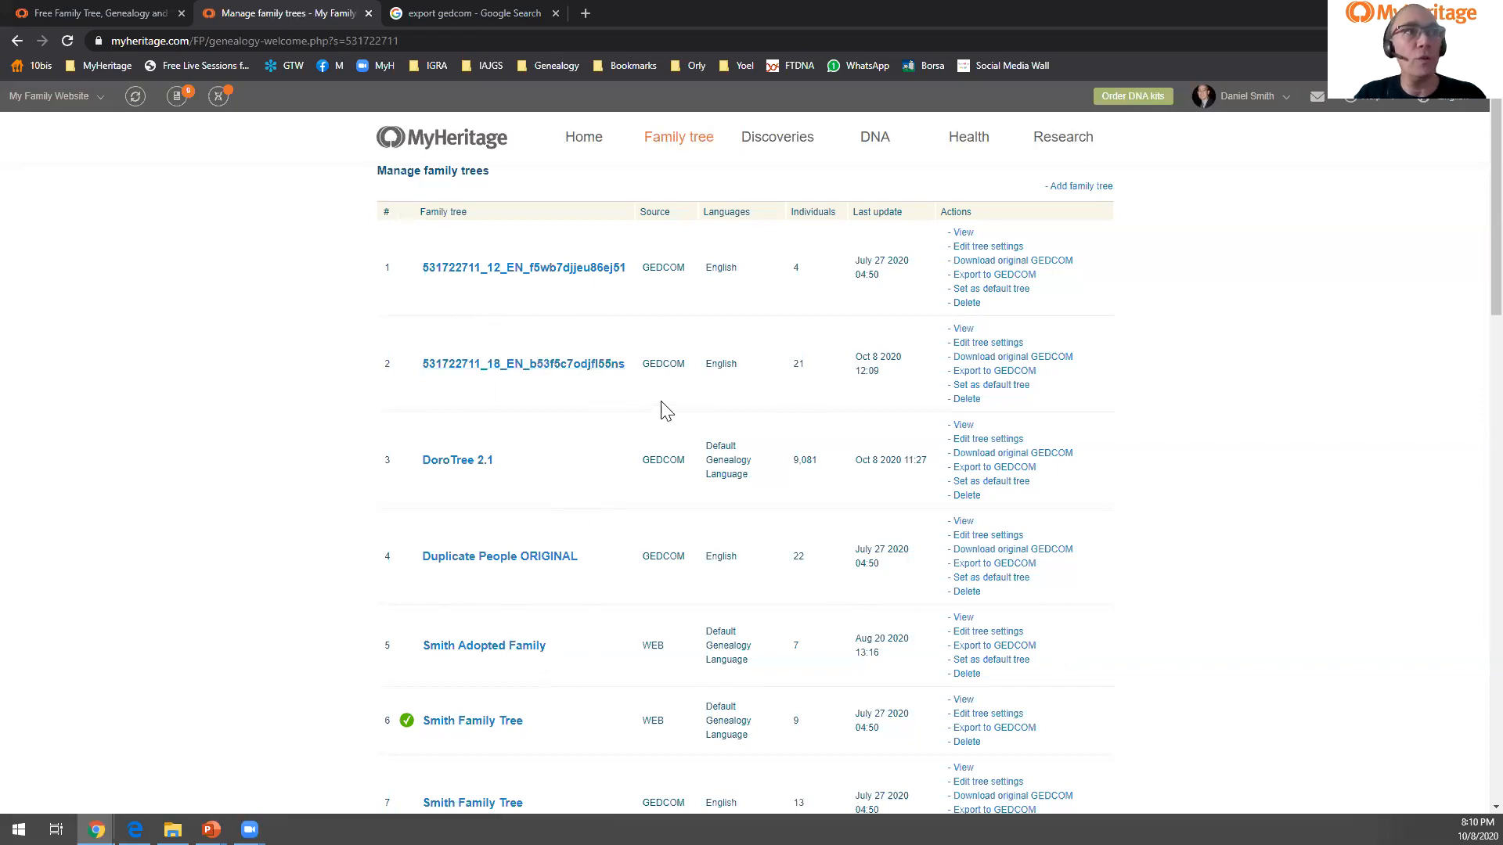
pyautogui.moveTo(788, 466); pyautogui.dragTo(828, 472)
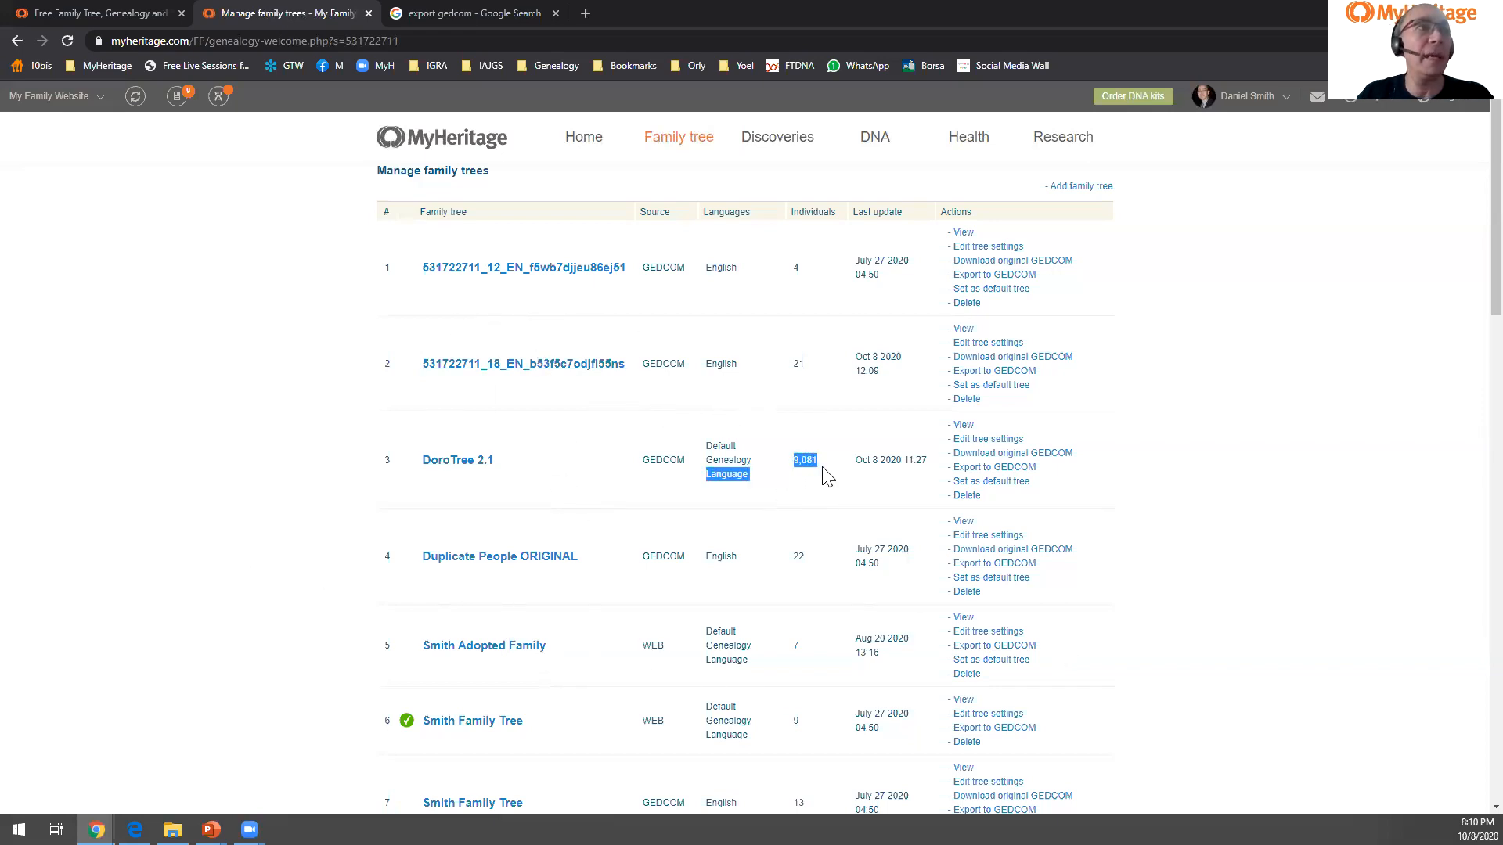
pyautogui.scroll(-3, 36, 525)
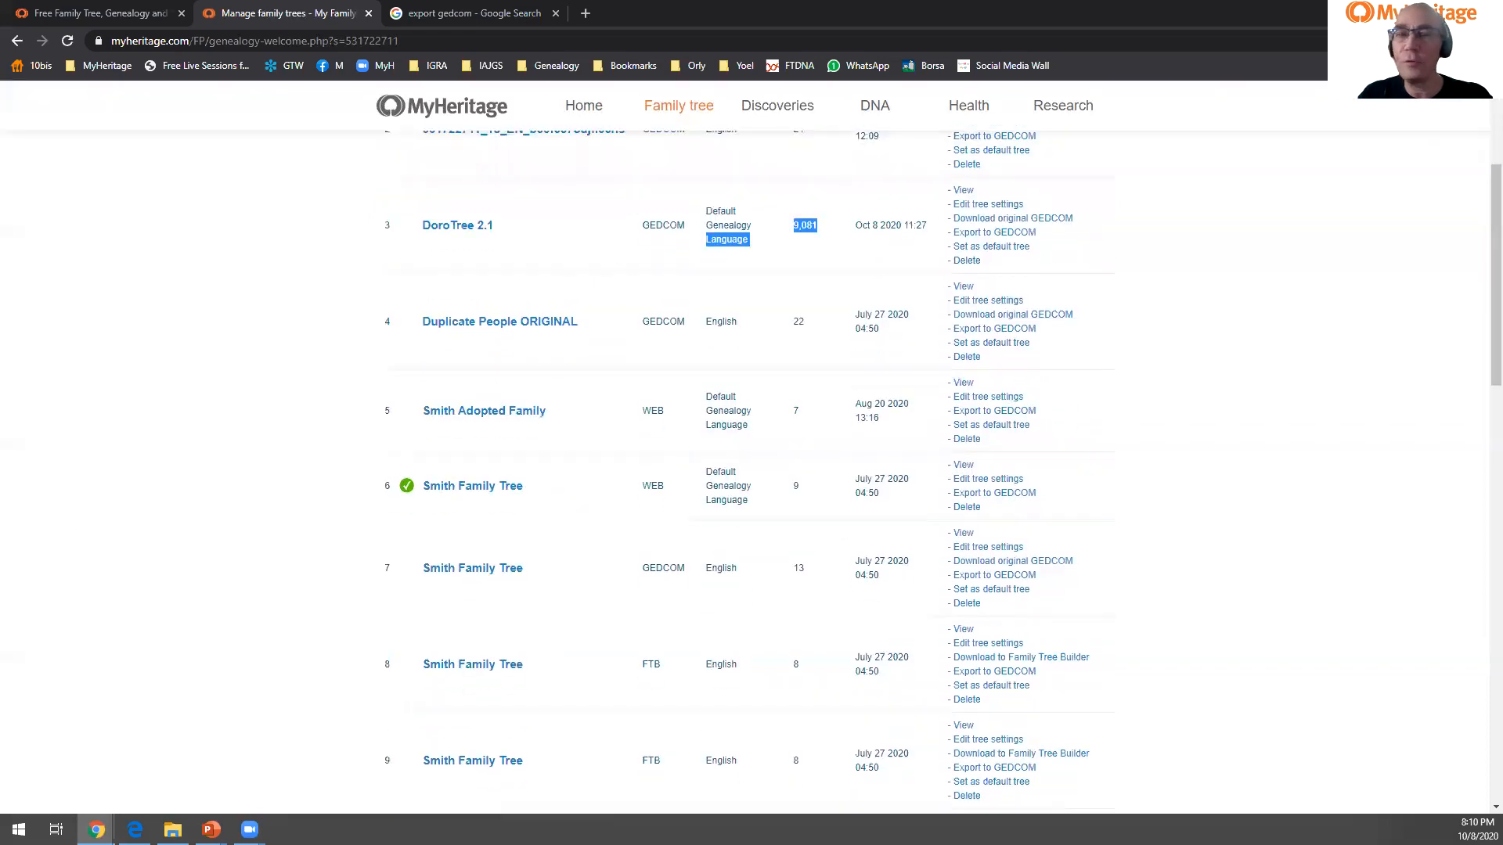
pyautogui.scroll(3, 607, 443)
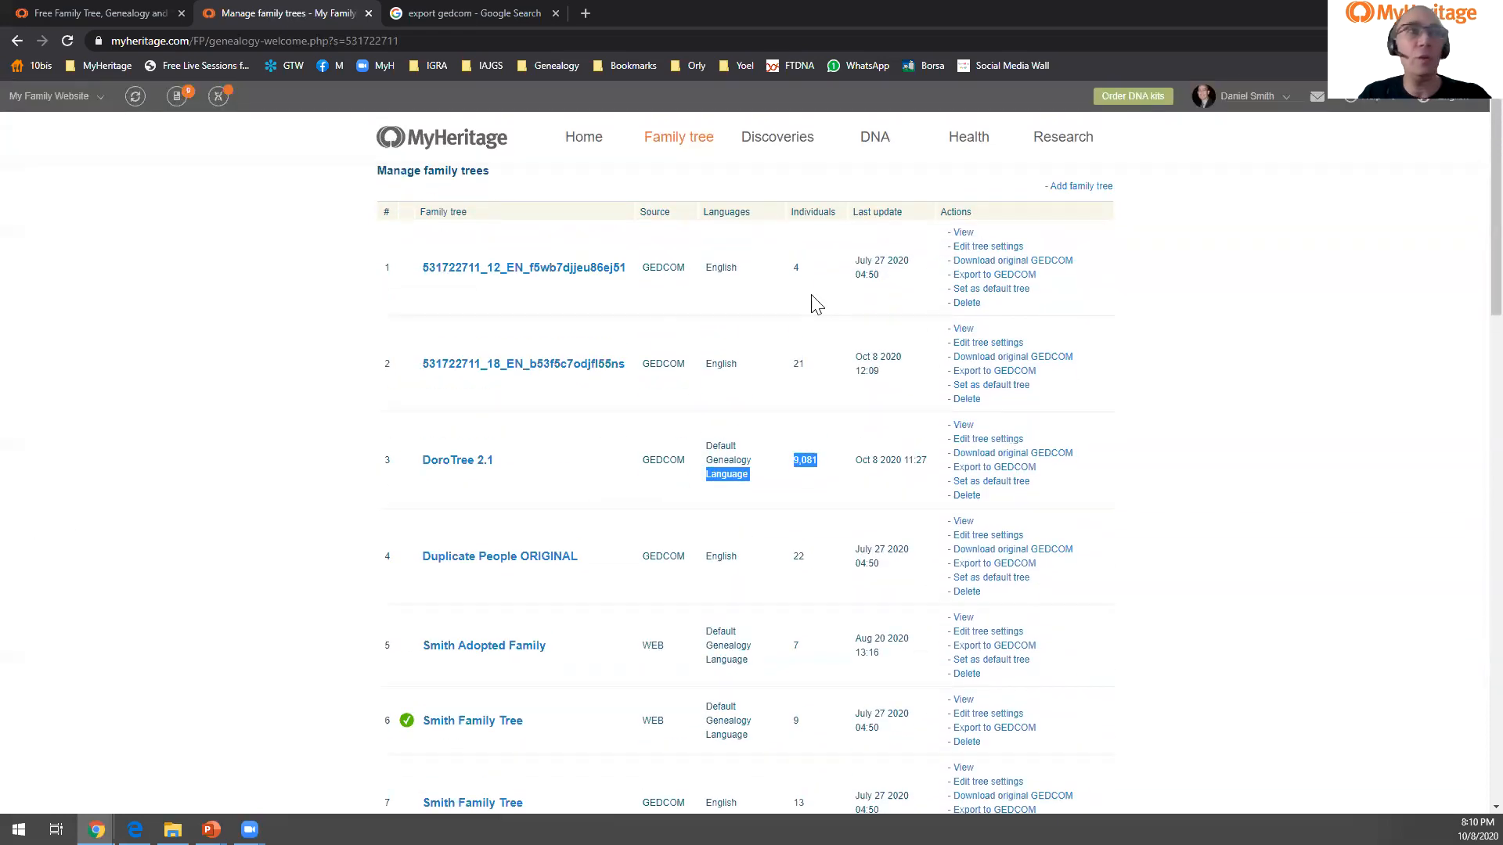
pyautogui.click(1369, 454)
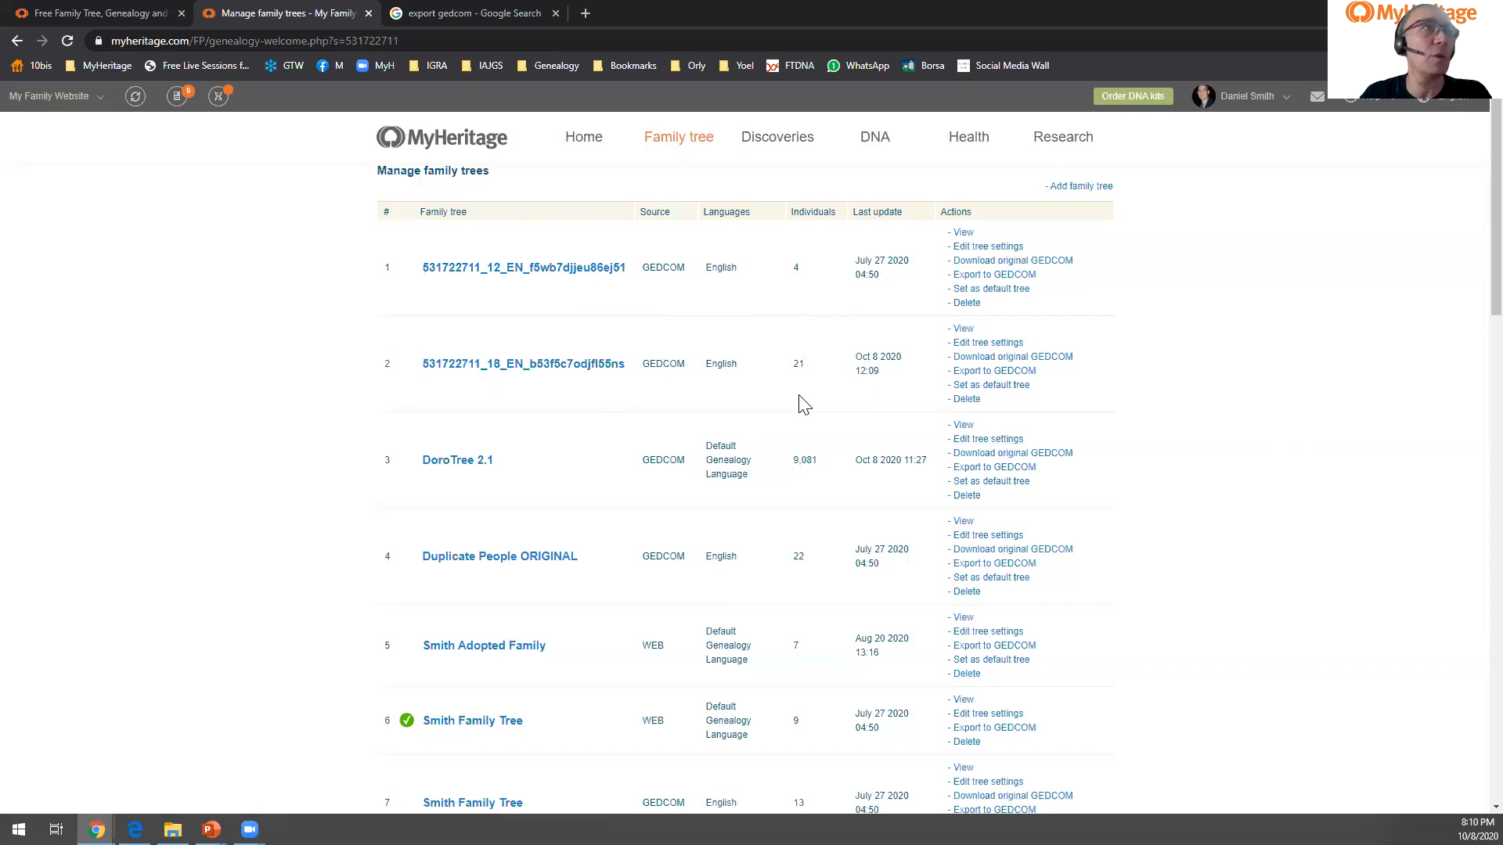
pyautogui.moveTo(792, 375); pyautogui.dragTo(808, 378)
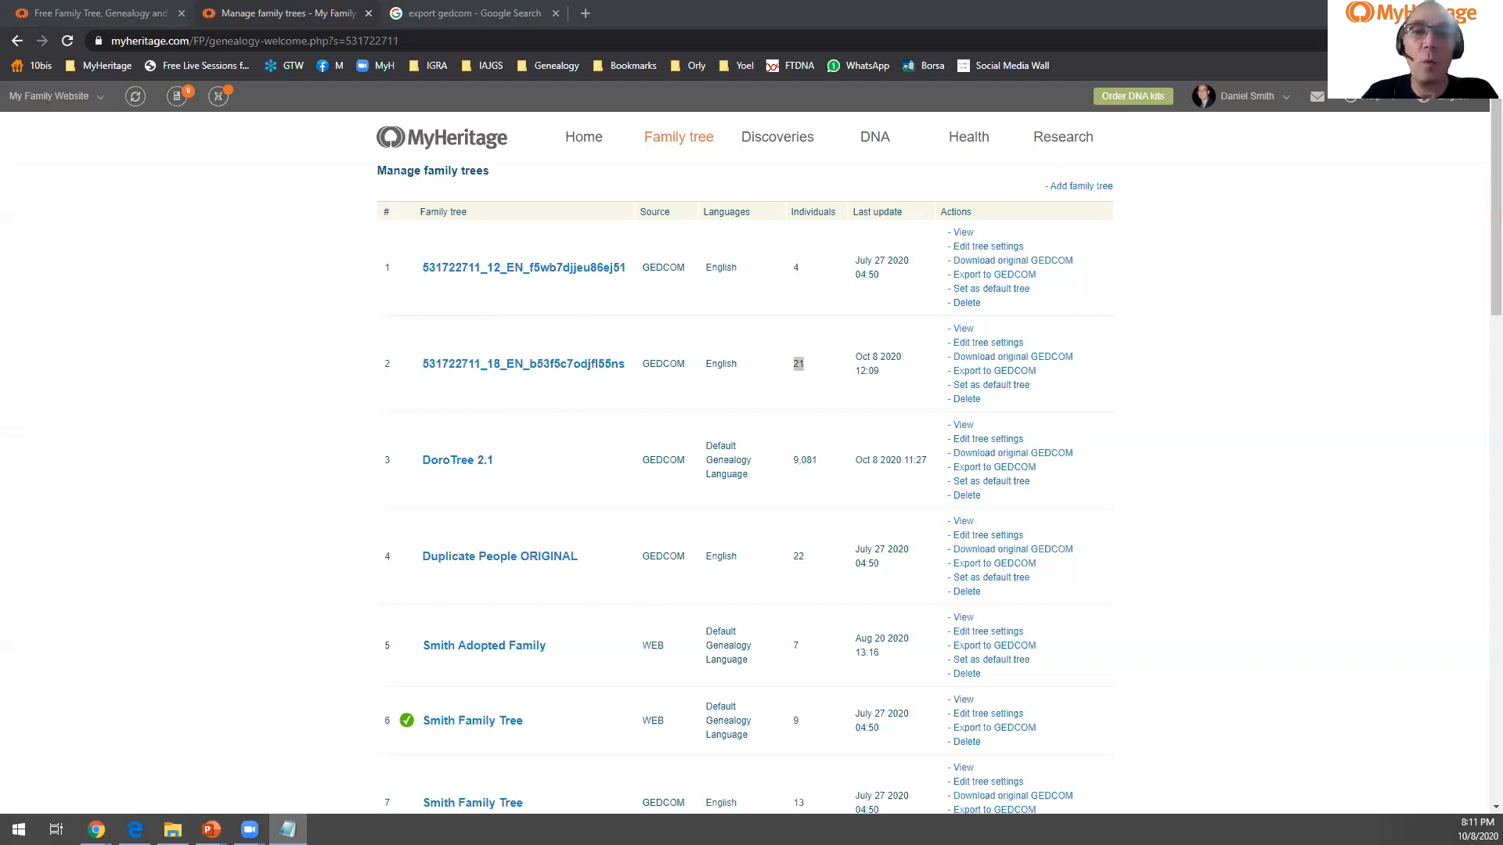
# Highlight the uploaded tree's Delete action and the first tree's Export to GEDCOM action in the family tree list.
pyautogui.hotkey('alt', 'Tab')
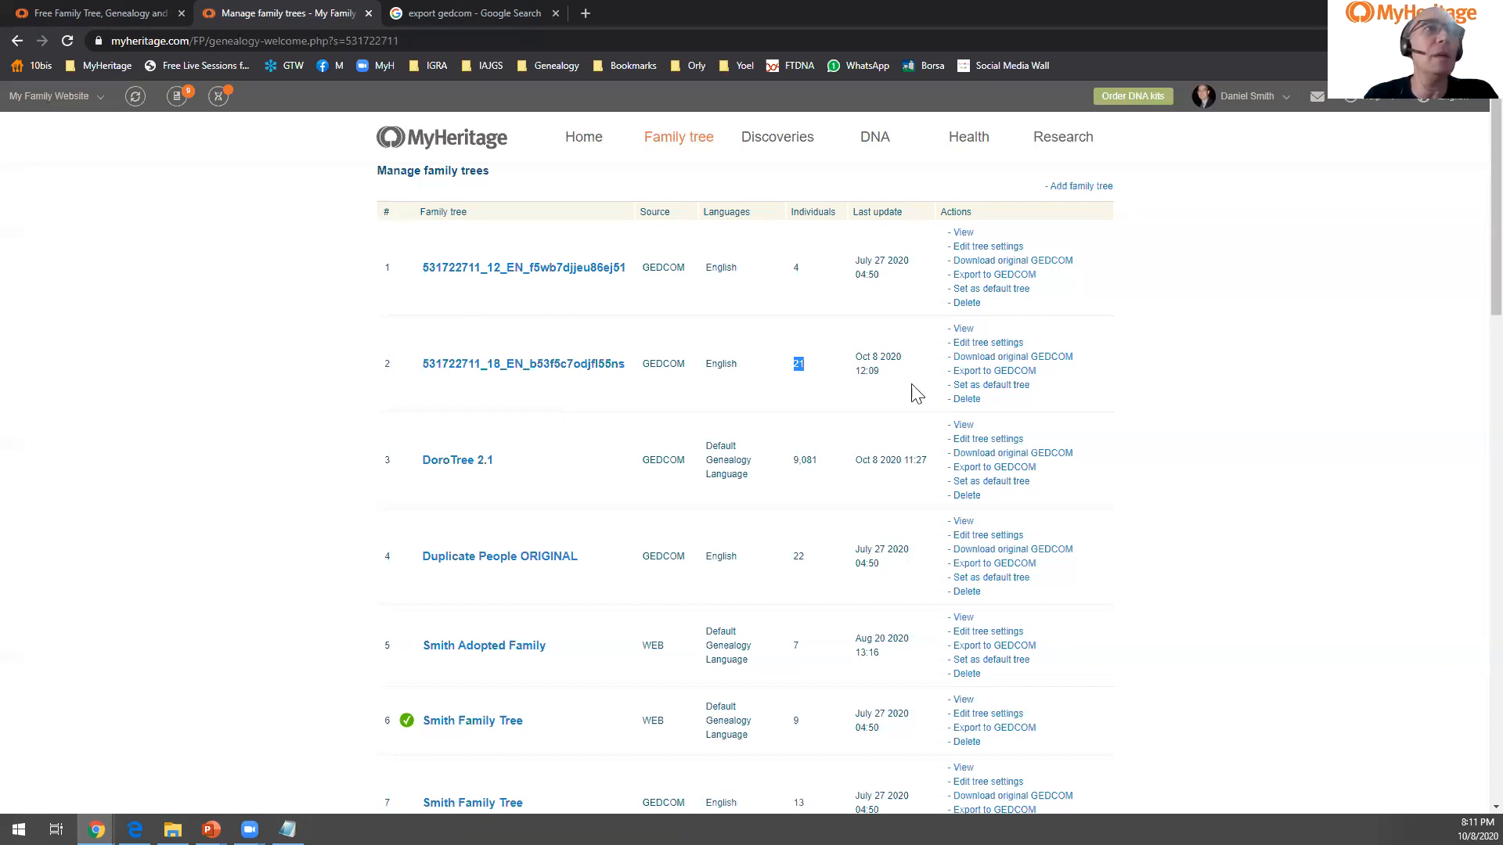
pyautogui.moveTo(990, 403); pyautogui.dragTo(946, 406)
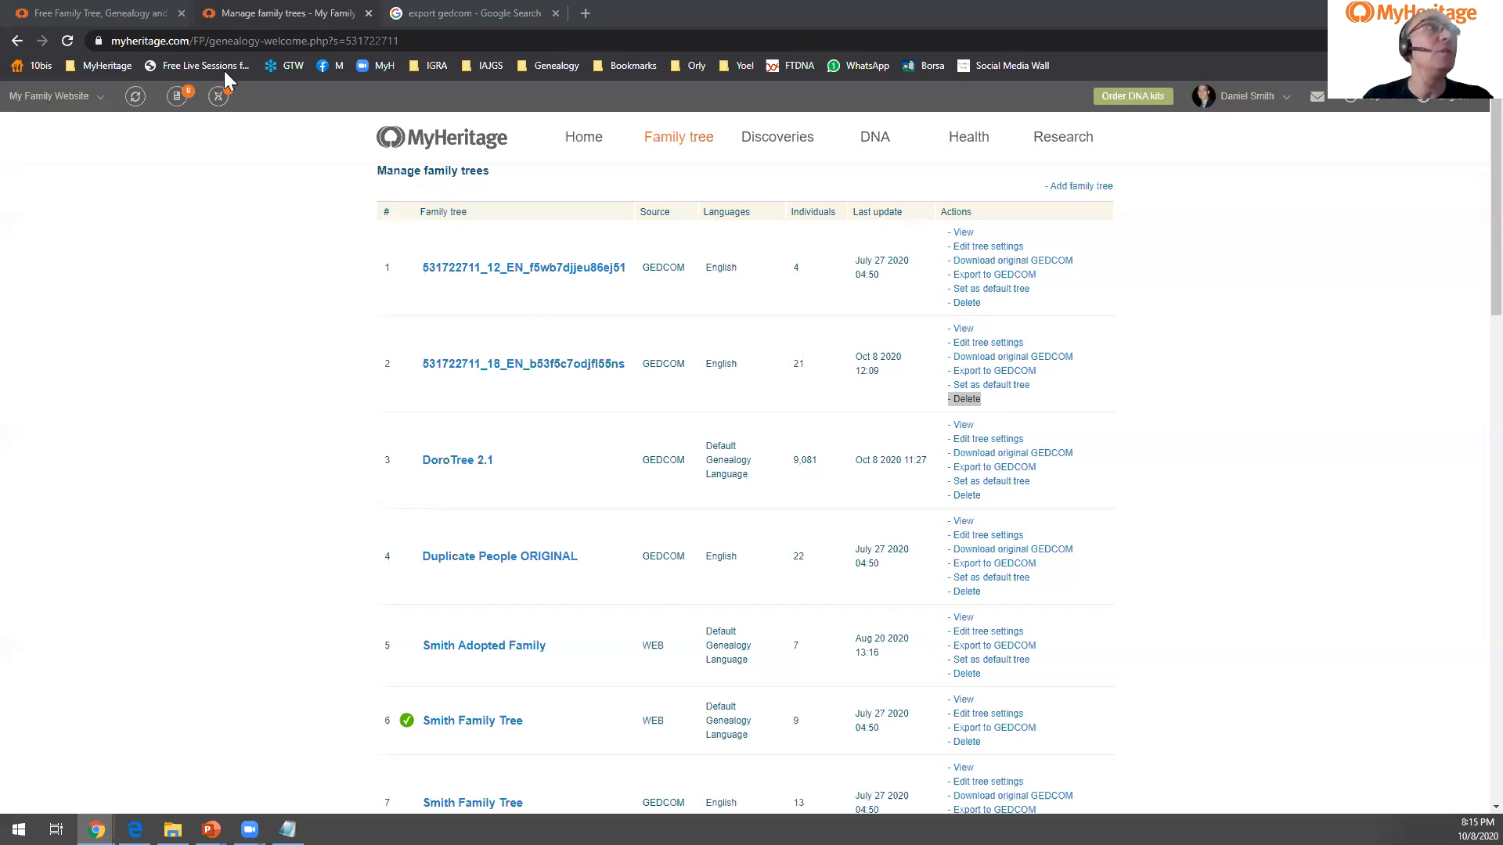
pyautogui.moveTo(1046, 280); pyautogui.dragTo(951, 284)
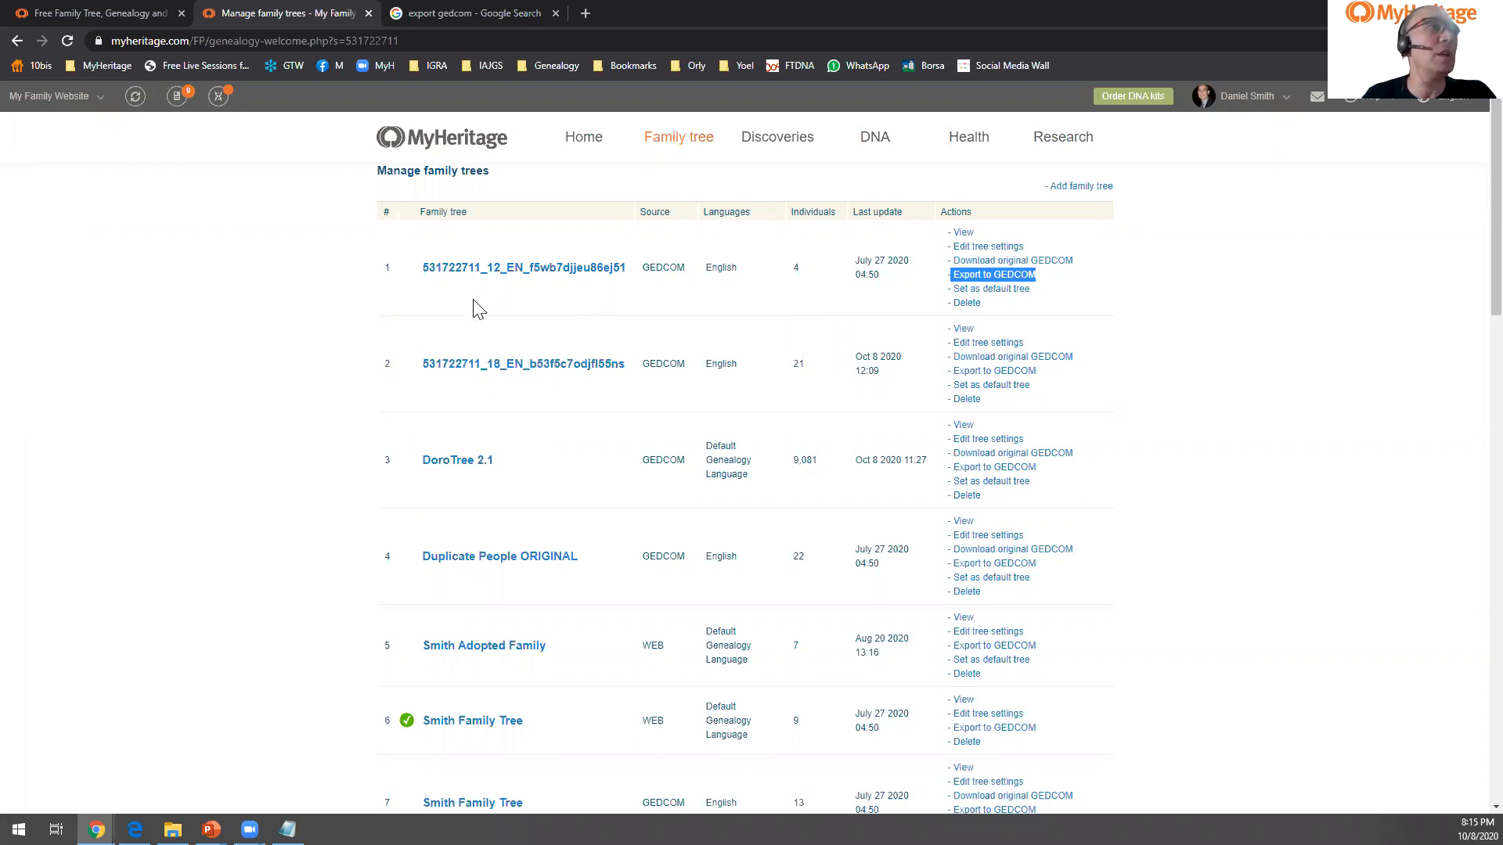
# Highlight the first tree's name in the family tree list and examine the GEDCOM file names in the Family Trees folder.
pyautogui.moveTo(416, 276); pyautogui.dragTo(637, 288)
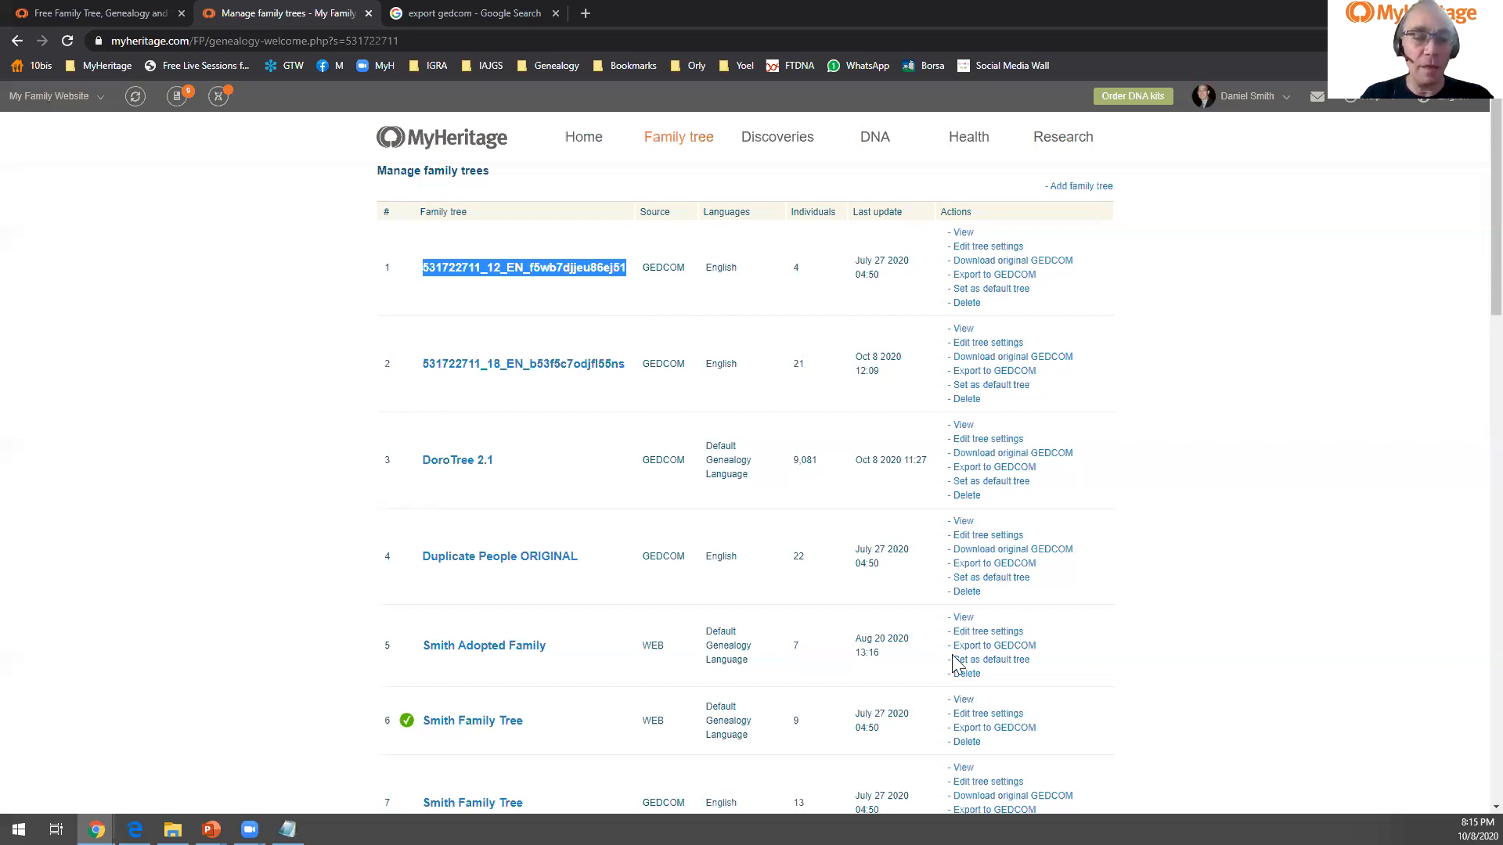
pyautogui.hotkey('alt', 'Tab')
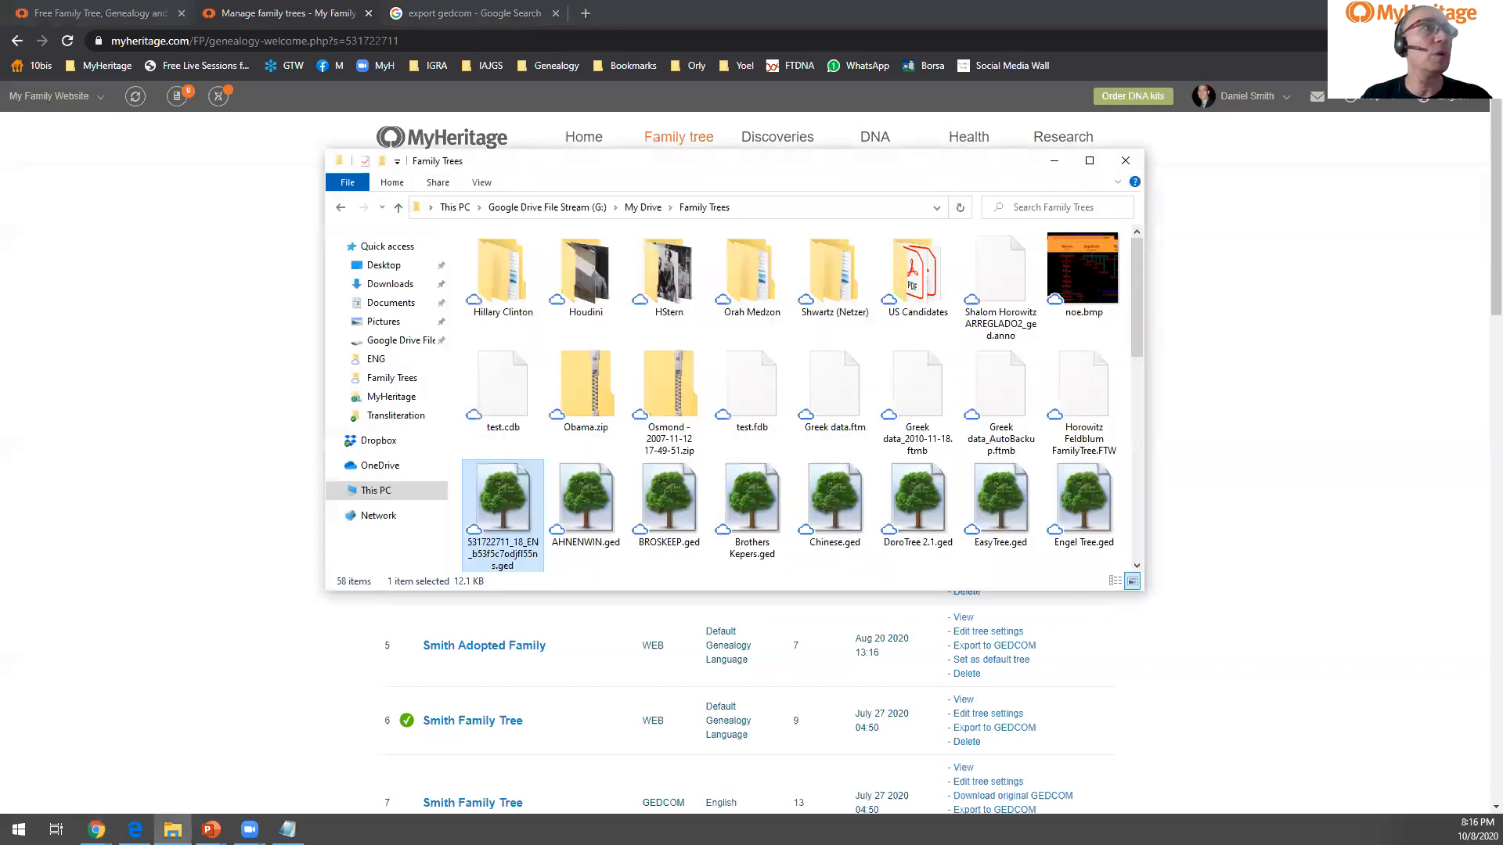
pyautogui.moveTo(1139, 290); pyautogui.dragTo(1141, 355)
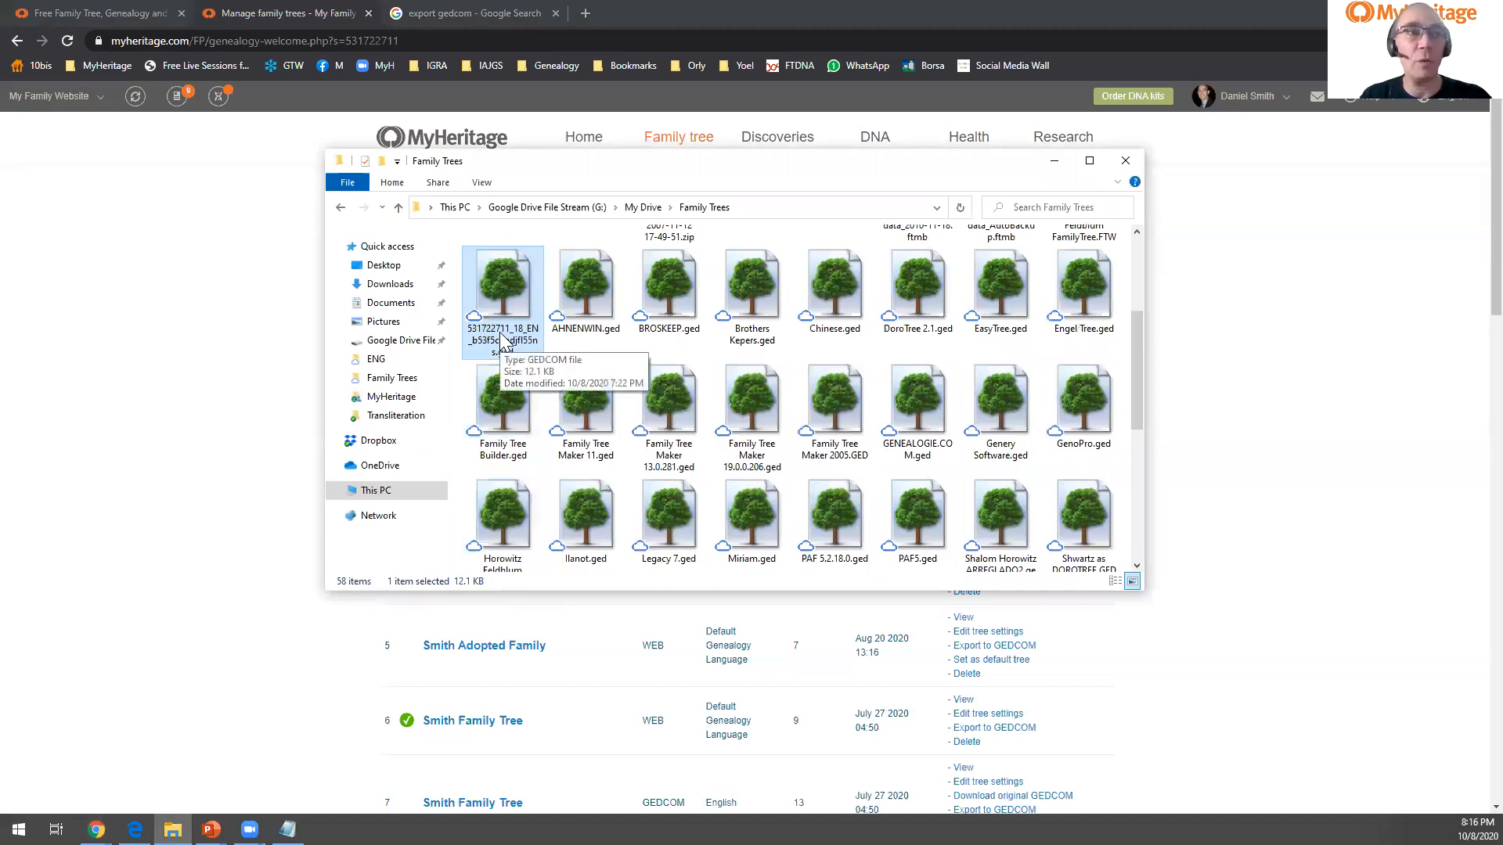
pyautogui.click(1374, 358)
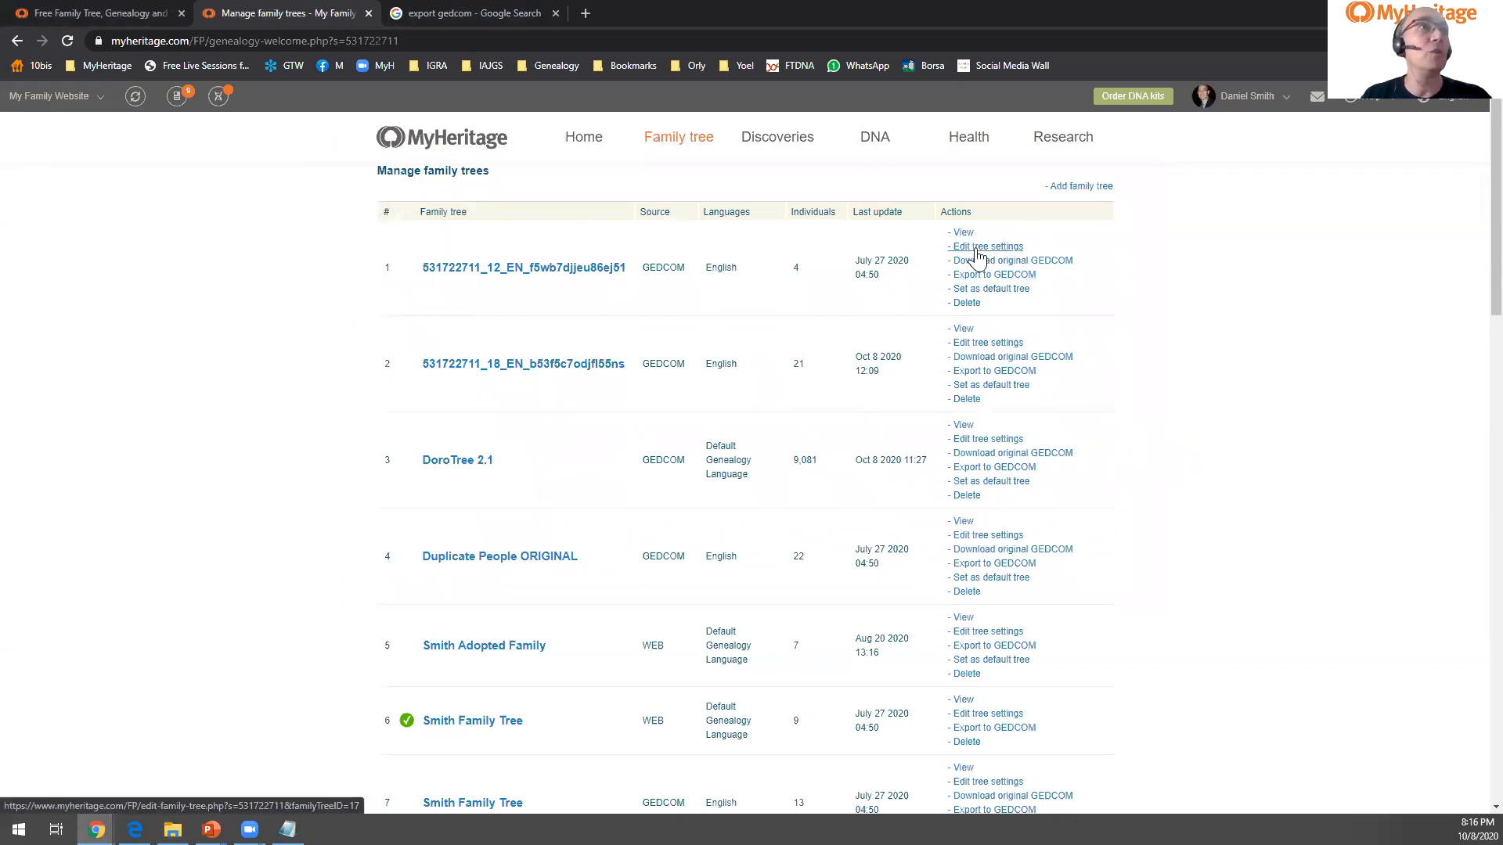
# Open the tree settings of the first family tree and enter "GEDCOM imported Family Tree" as its tree name.
pyautogui.moveTo(1049, 252); pyautogui.dragTo(951, 261)
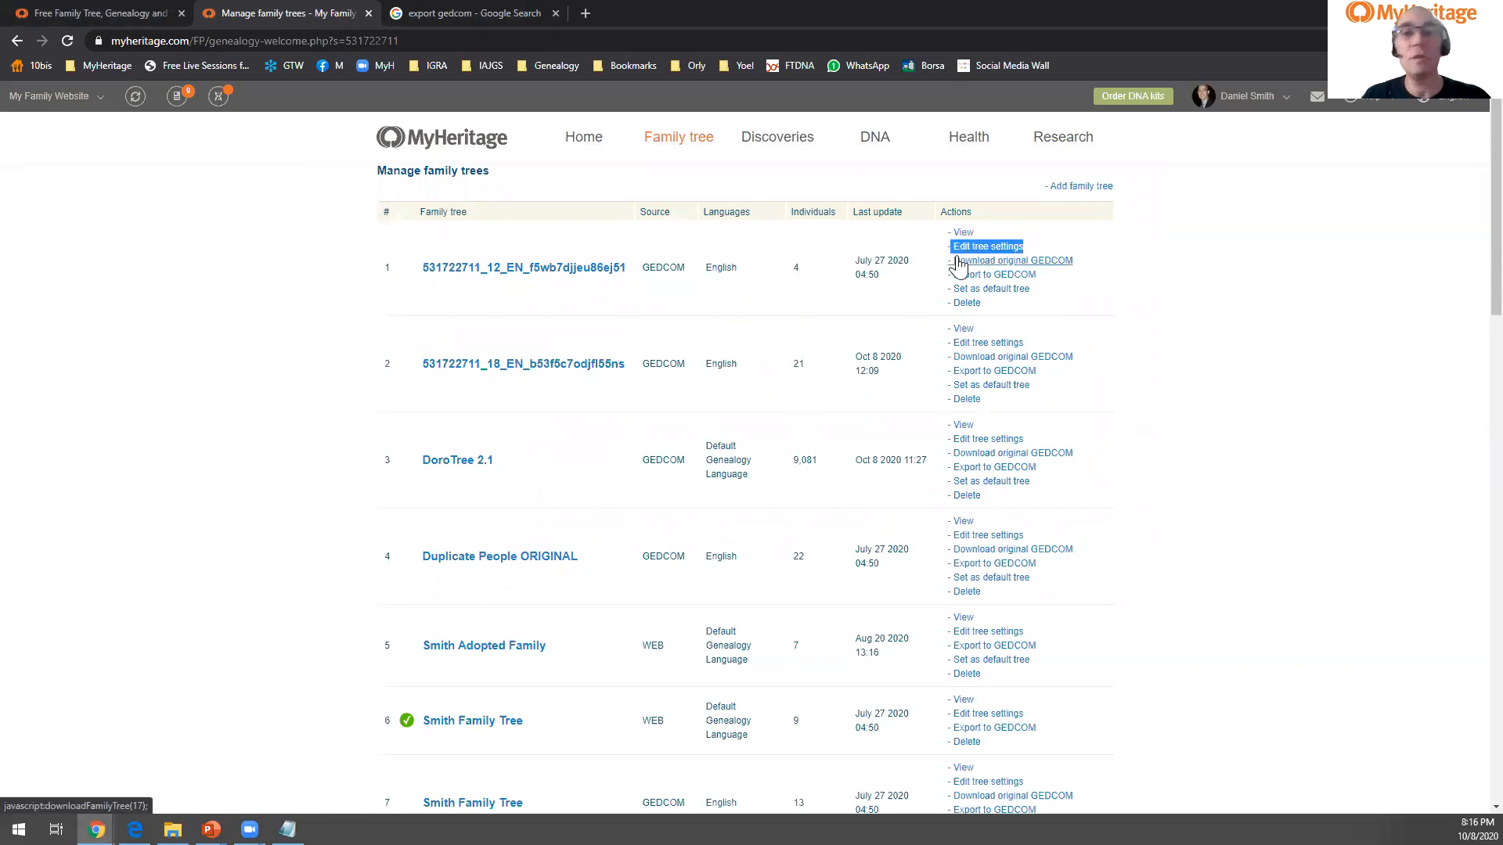
pyautogui.click(993, 249)
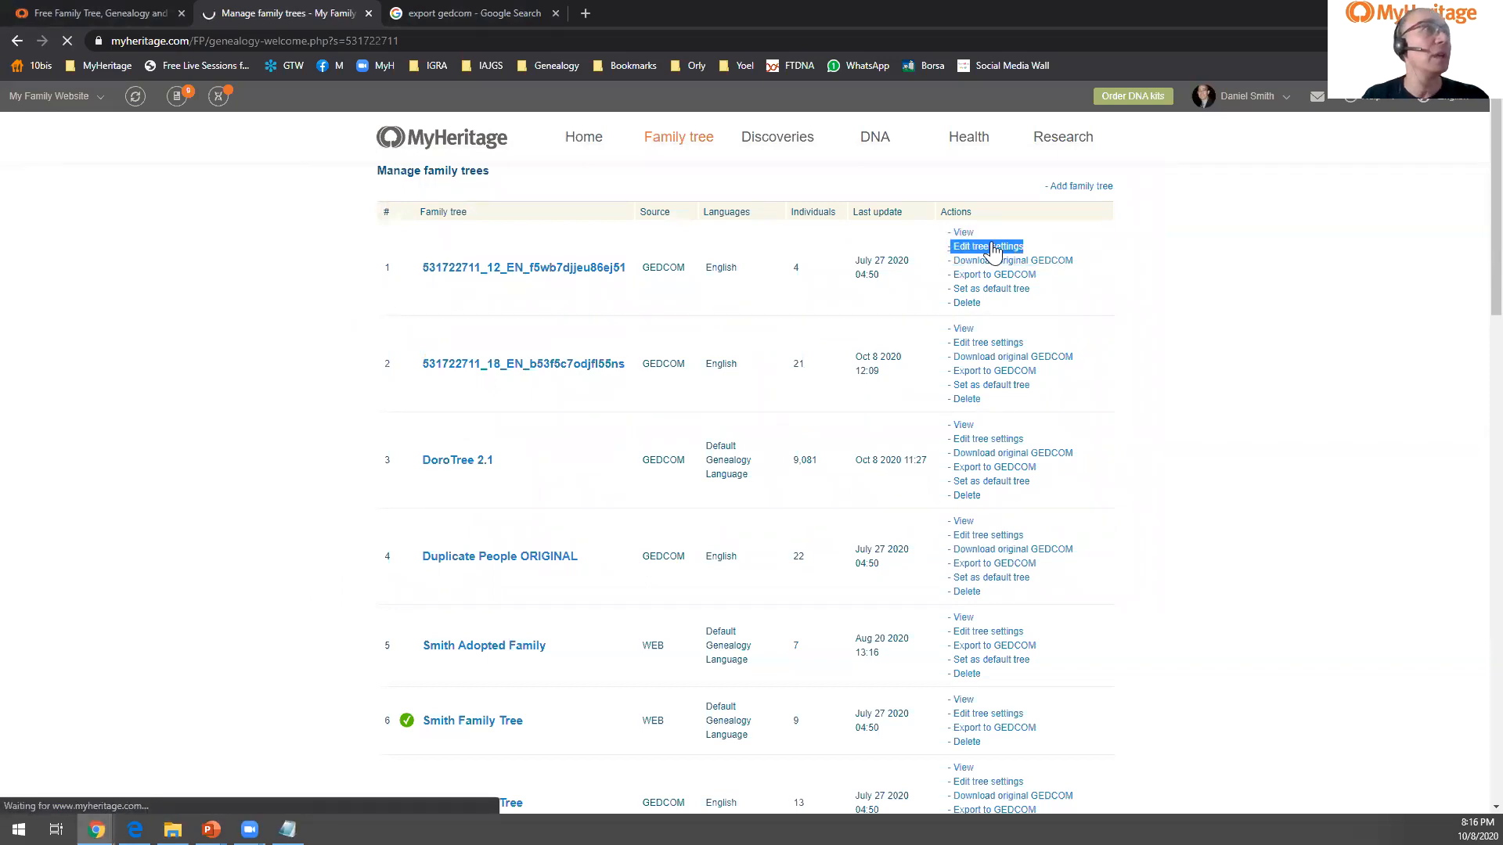
pyautogui.doubleClick(493, 196)
pyautogui.write('GEDCOM')
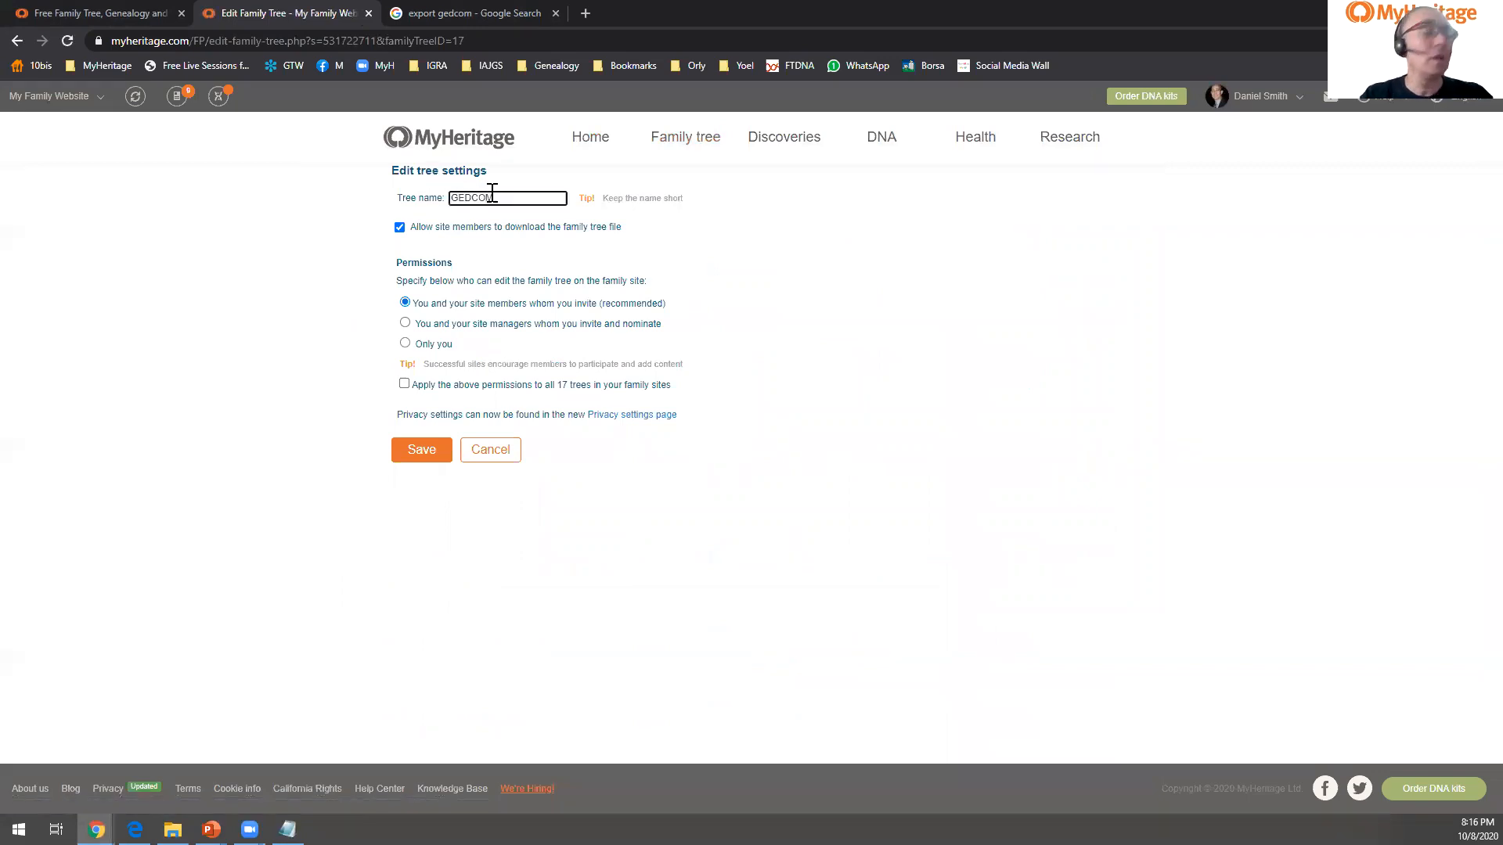
pyautogui.write(' imported')
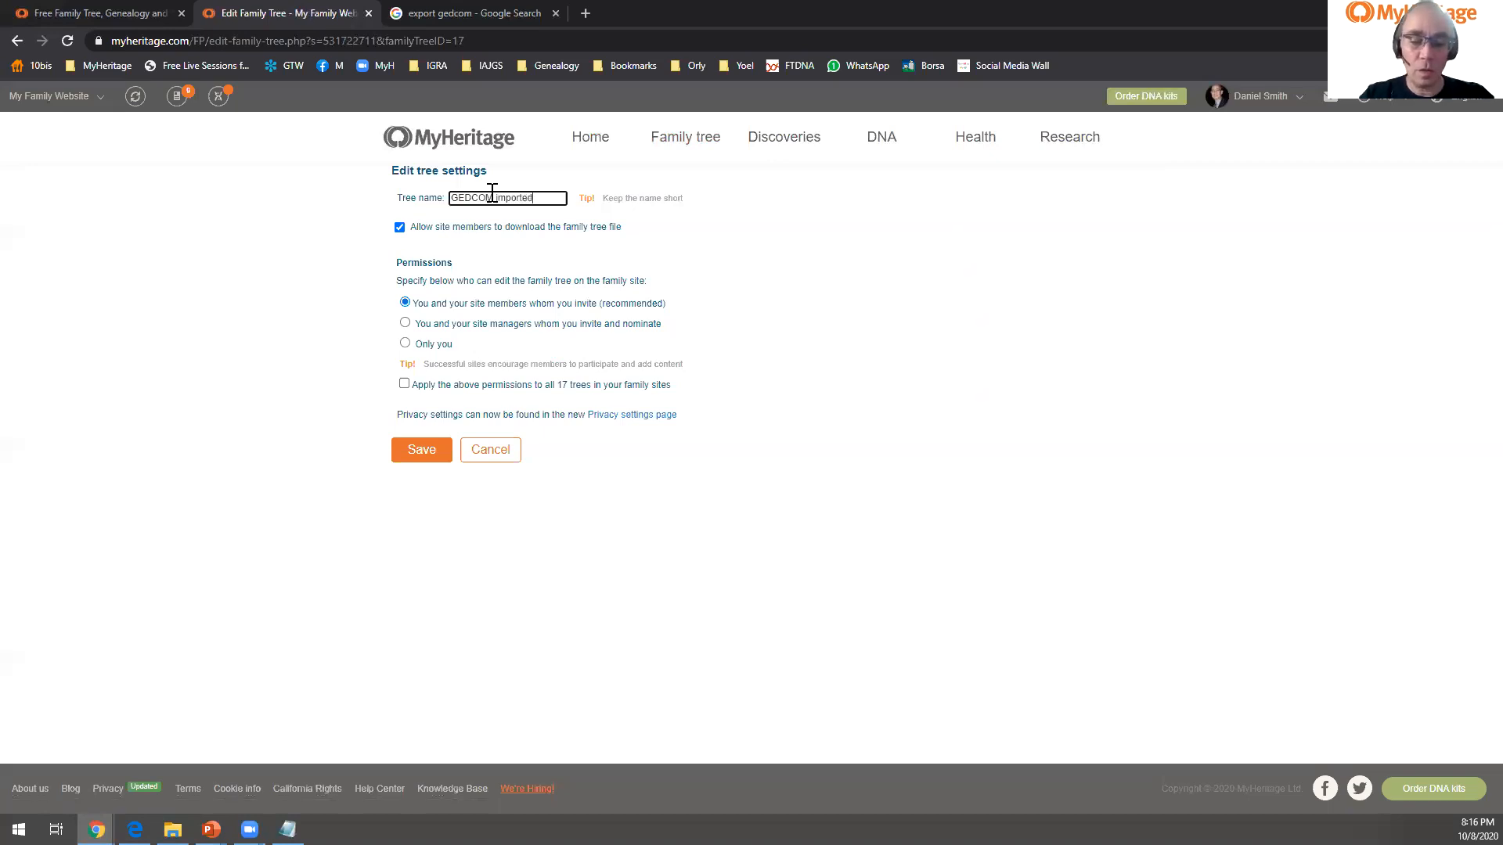
pyautogui.write(' Family')
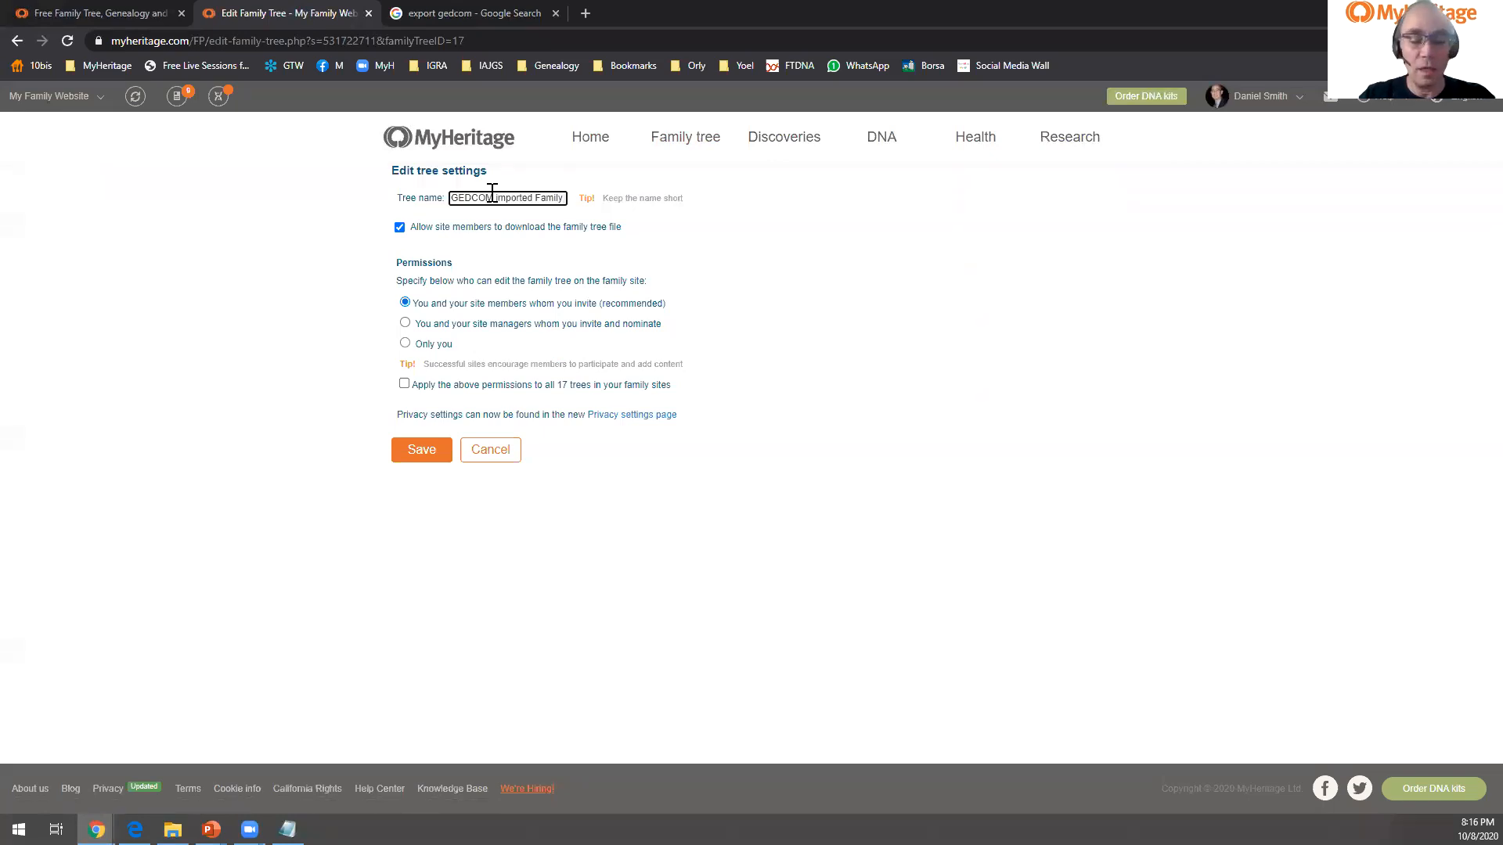
pyautogui.write(' Tree')
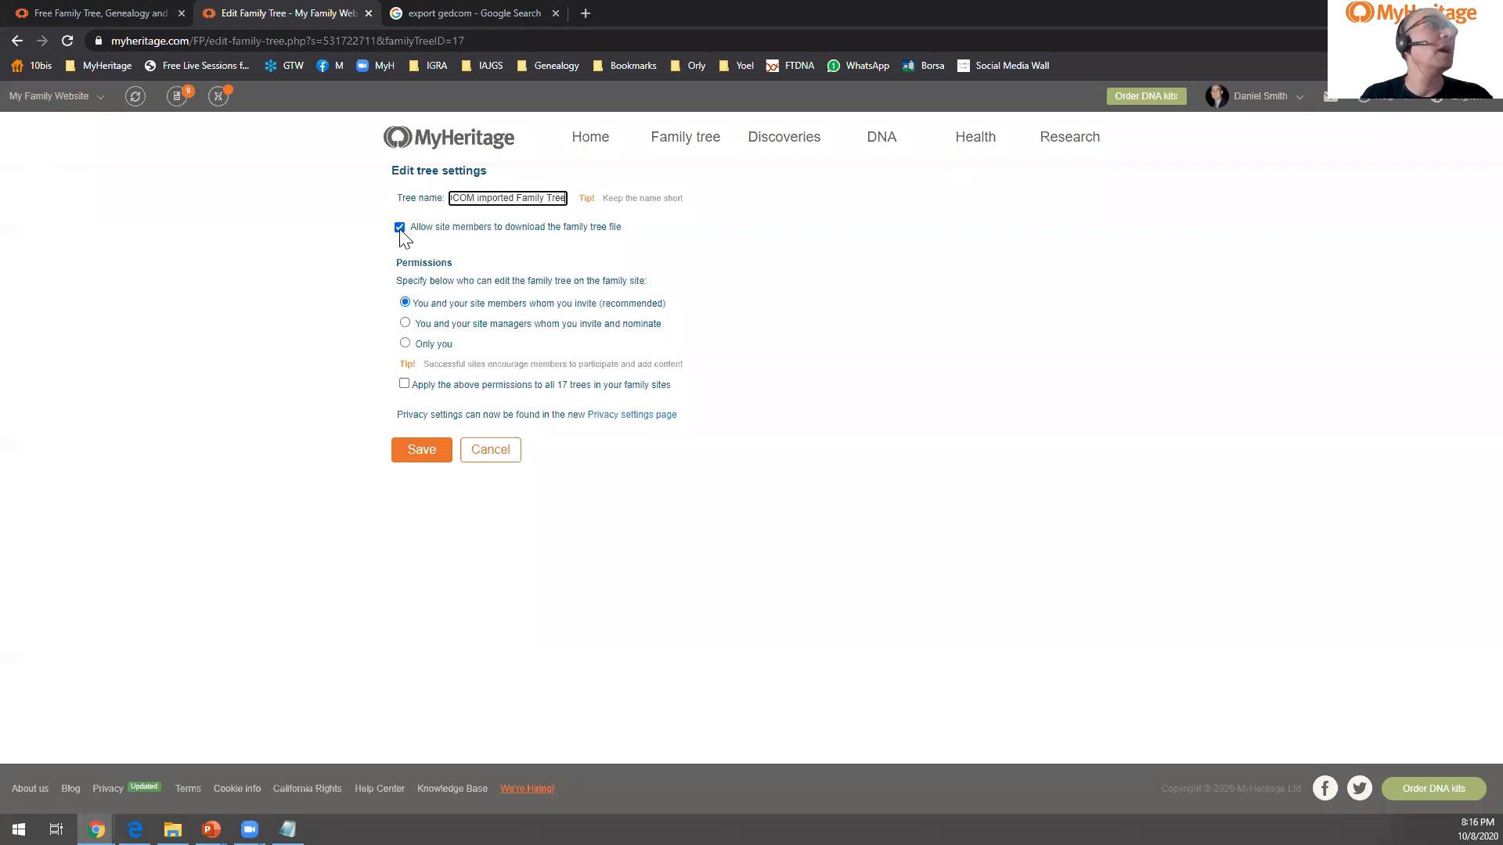
# Check the full tree name from its beginning and save the tree settings.
pyautogui.doubleClick(470, 202)
pyautogui.tripleClick(469, 202)
pyautogui.click(513, 200)
pyautogui.moveTo(510, 200); pyautogui.dragTo(350, 202)
pyautogui.click(477, 199)
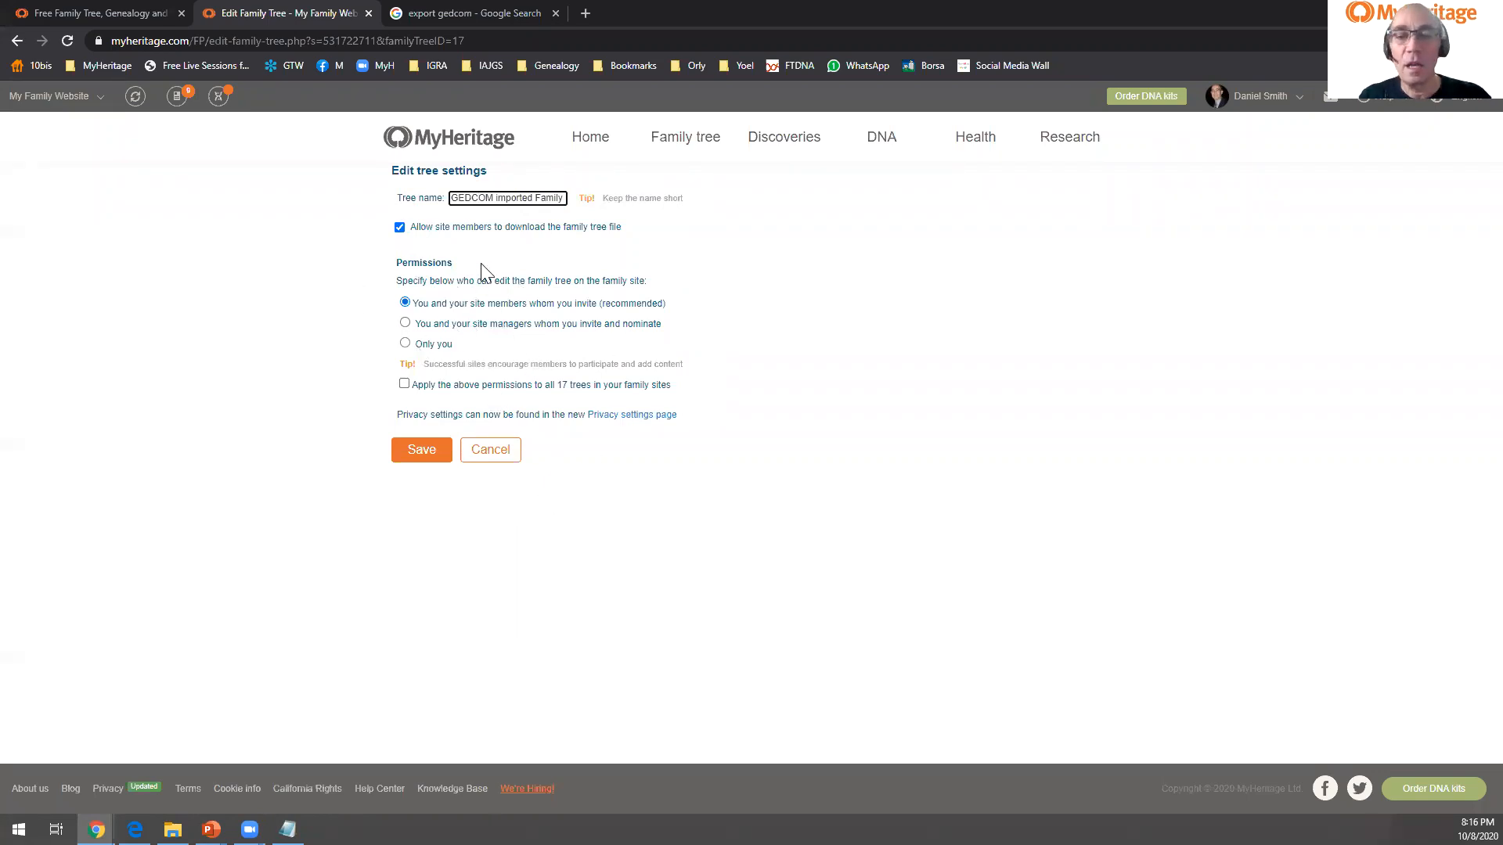
pyautogui.click(418, 454)
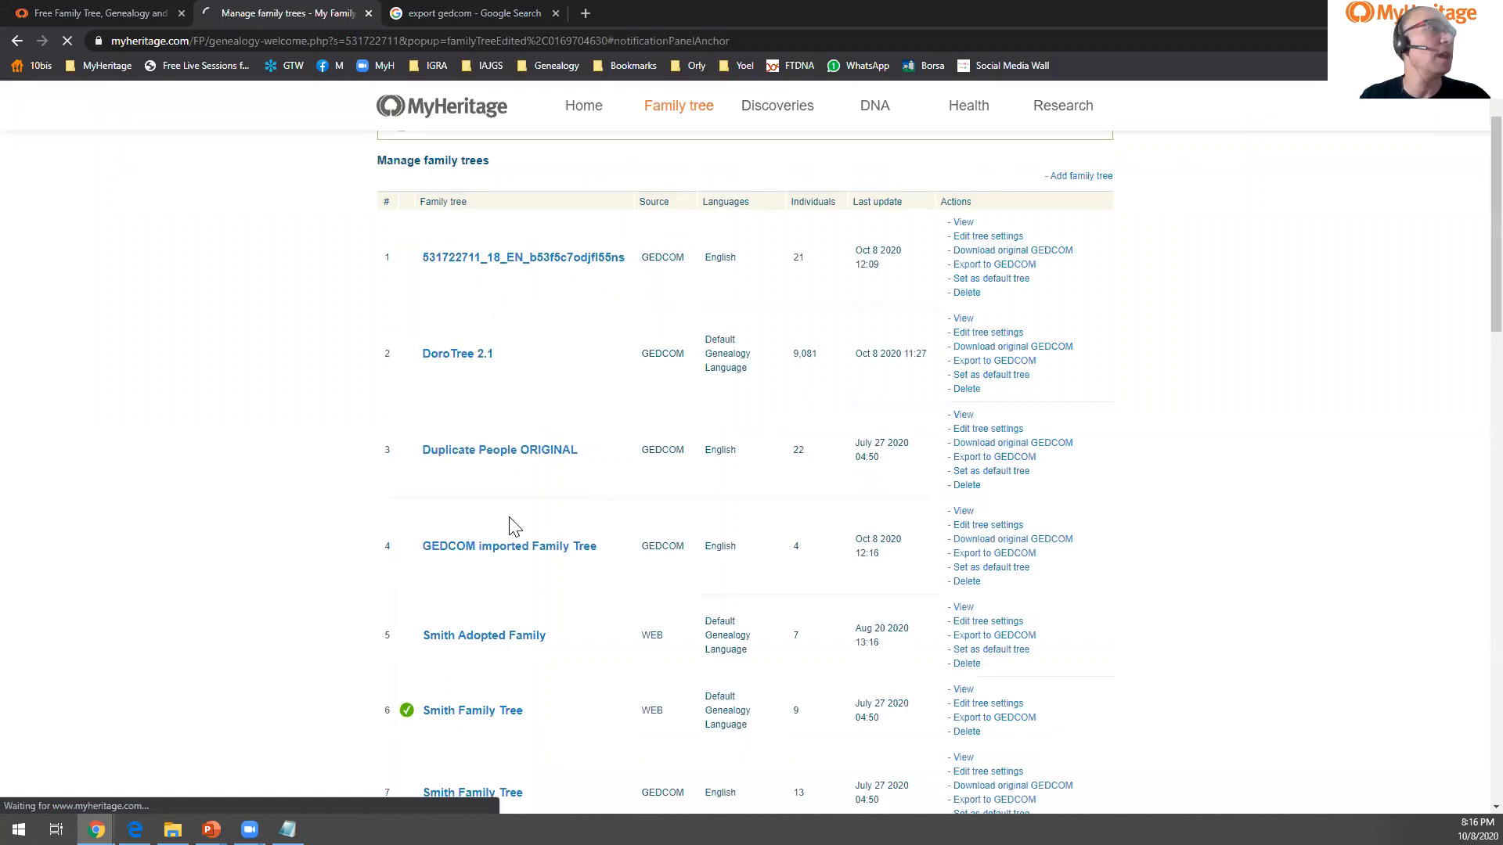
# Highlight the renamed GEDCOM imported Family Tree and look through the list of family trees.
pyautogui.moveTo(409, 632); pyautogui.dragTo(610, 638)
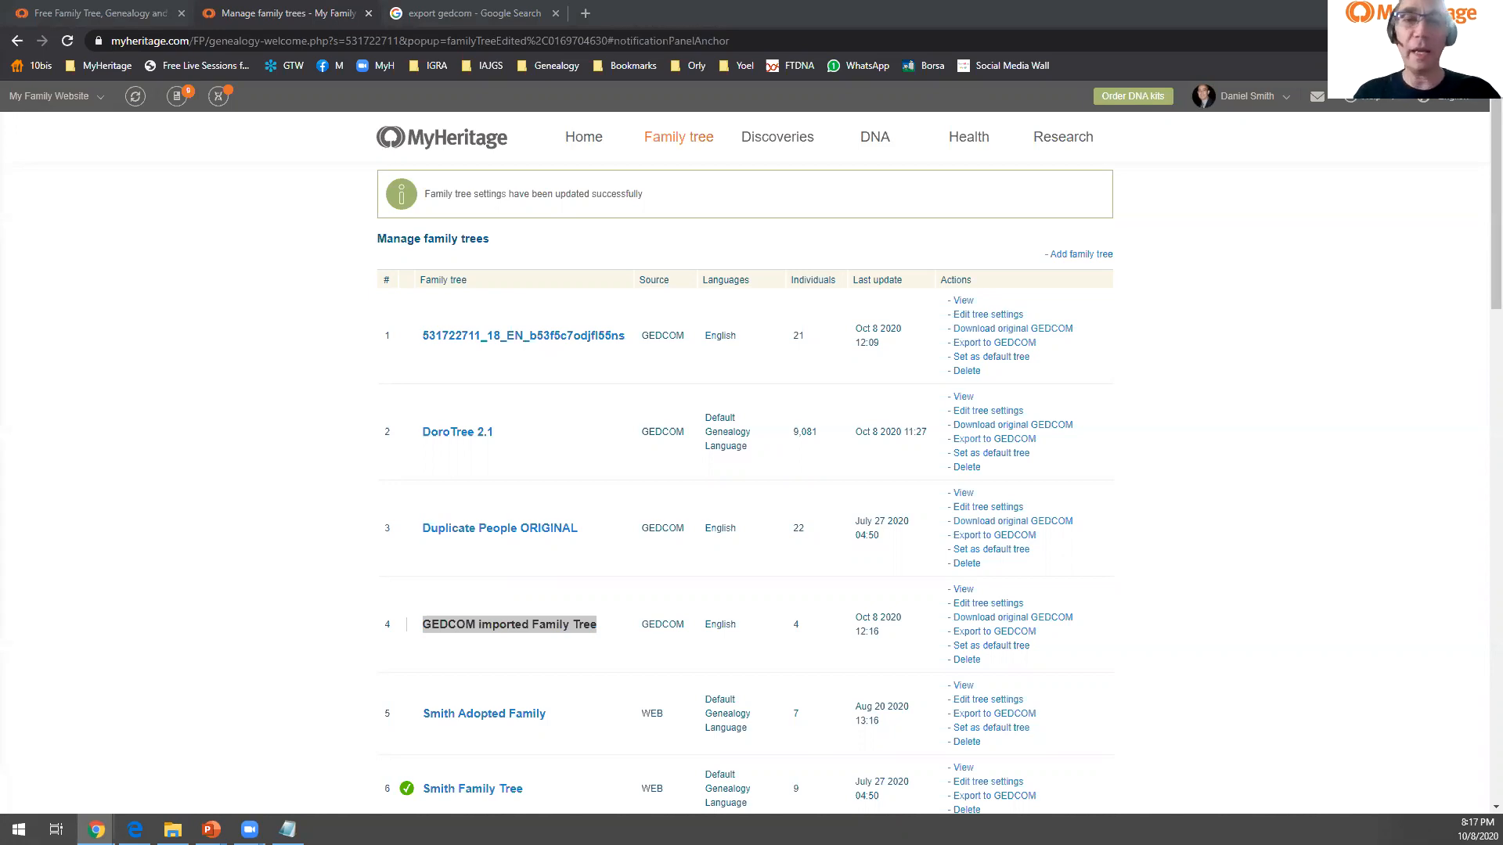
pyautogui.click(1220, 521)
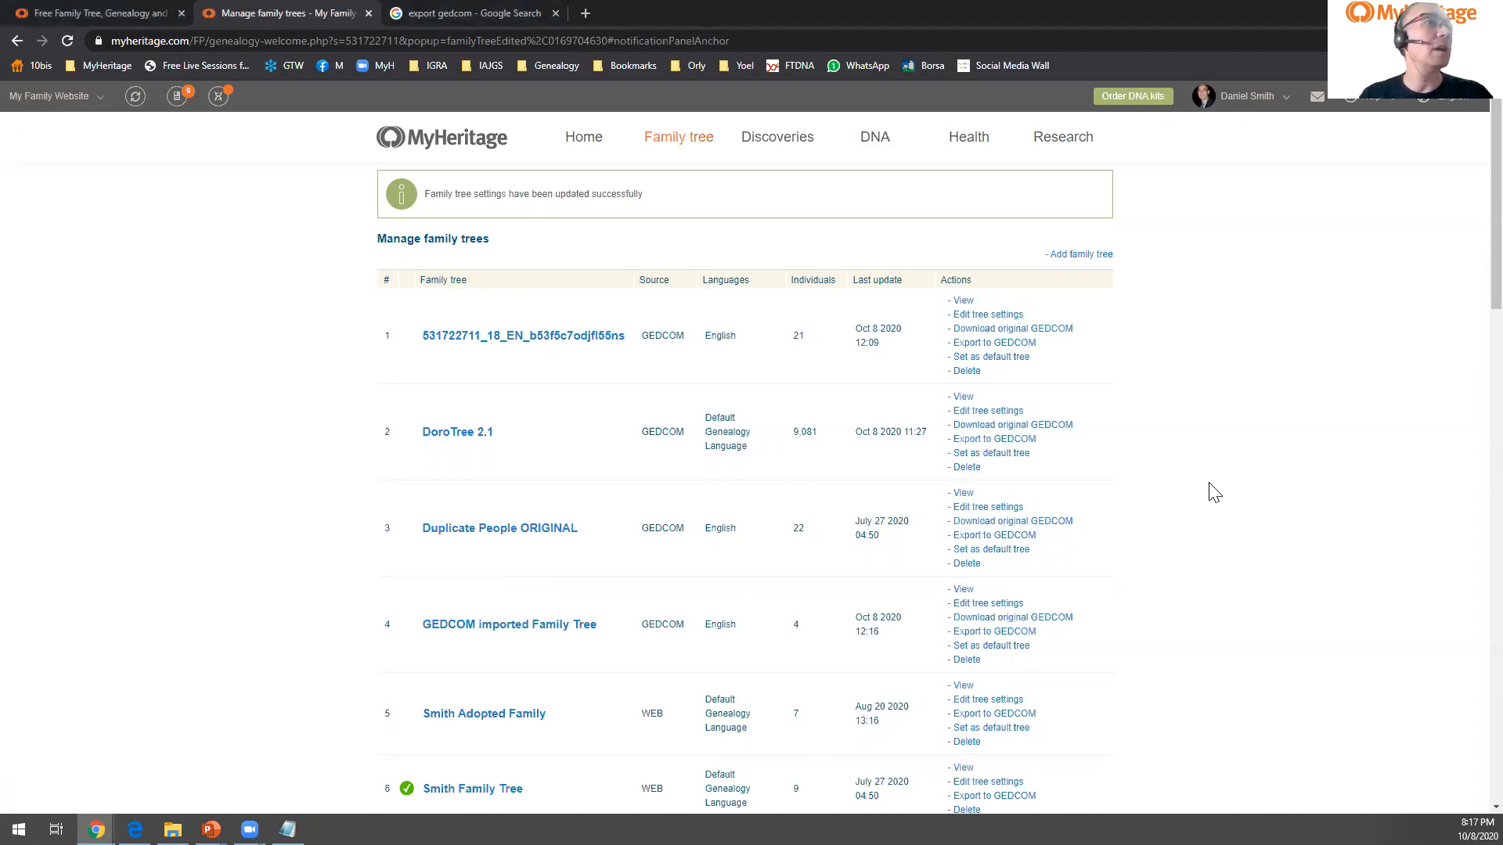
pyautogui.scroll(-3, 1213, 492)
pyautogui.scroll(-2, 1213, 492)
pyautogui.scroll(6, 1213, 491)
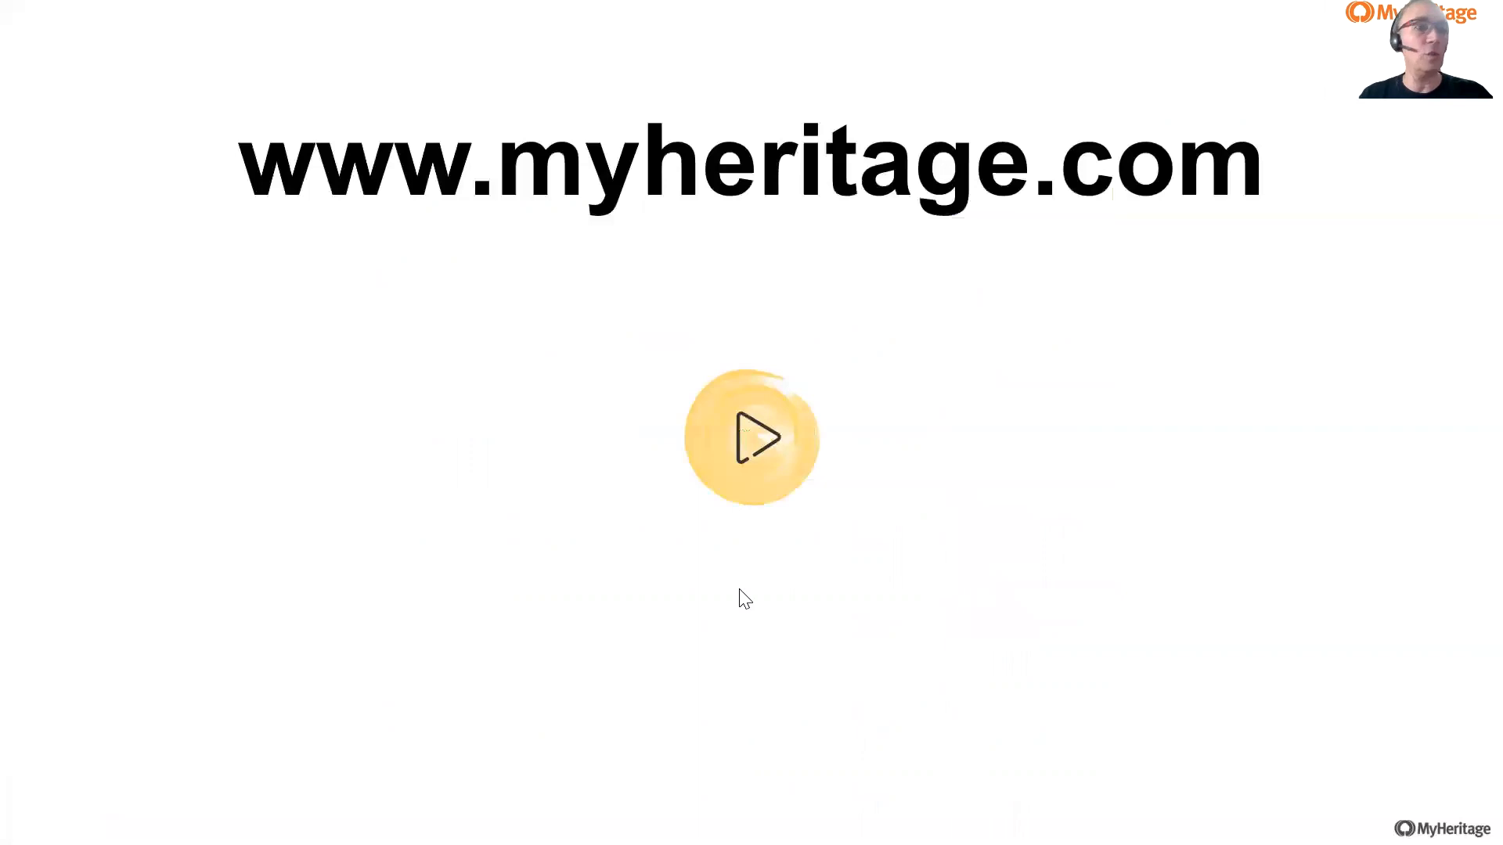
pyautogui.press('Right')
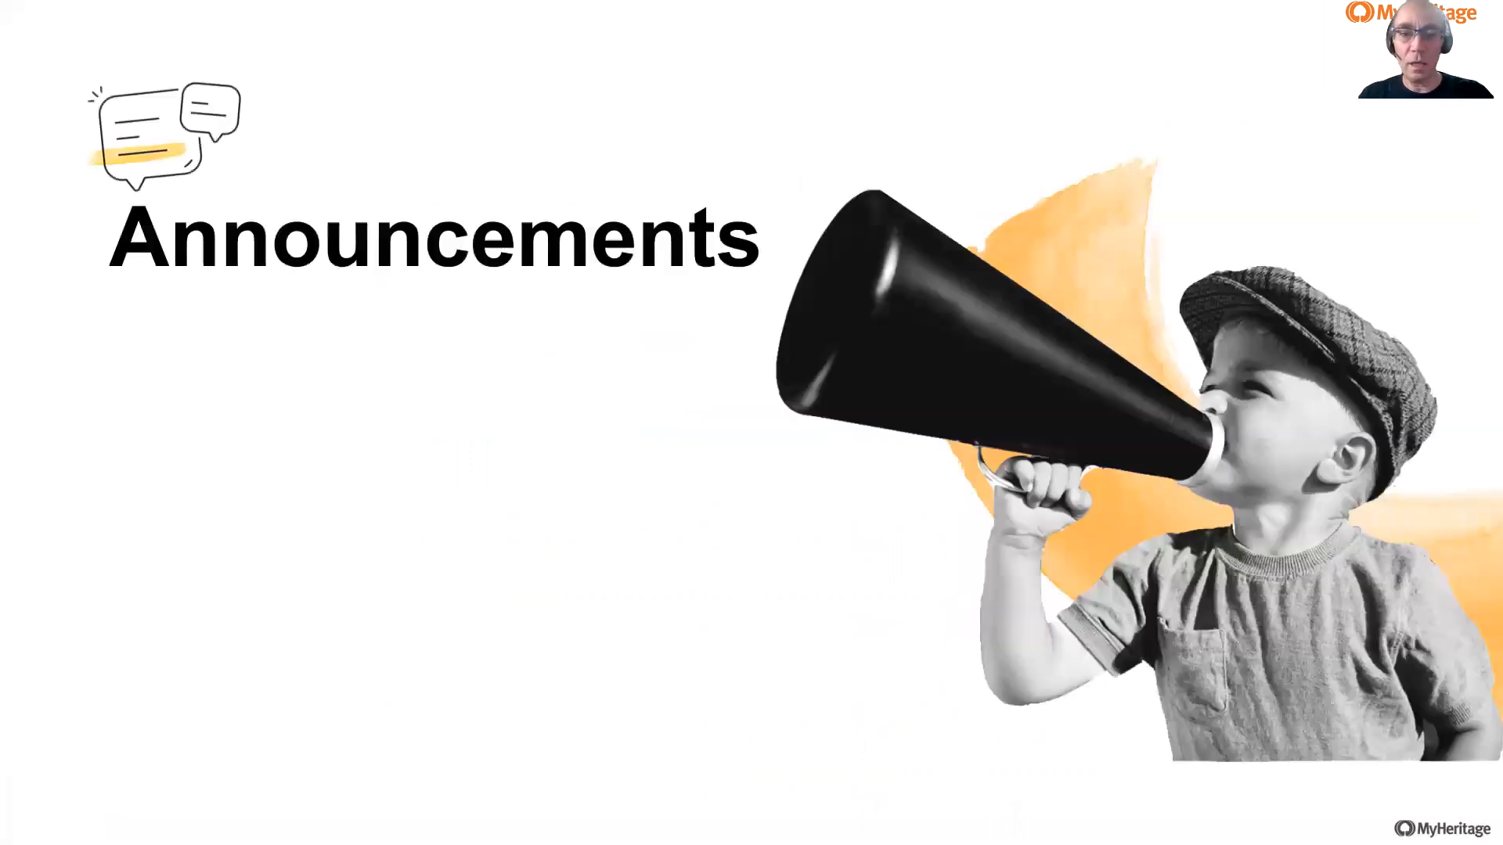